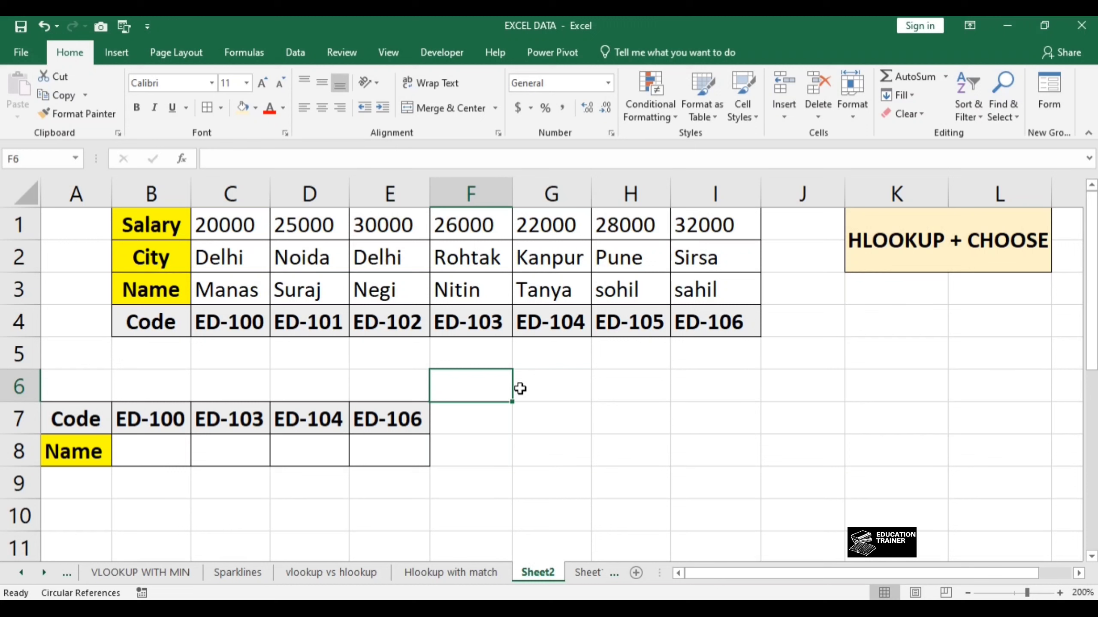
- Examine the code header row and the Name, City and Salary labels on the Hlookup with match sheet
key("ctrl+Page_Up")
key("Up")
key("Up")
key("Up")
key("Up")
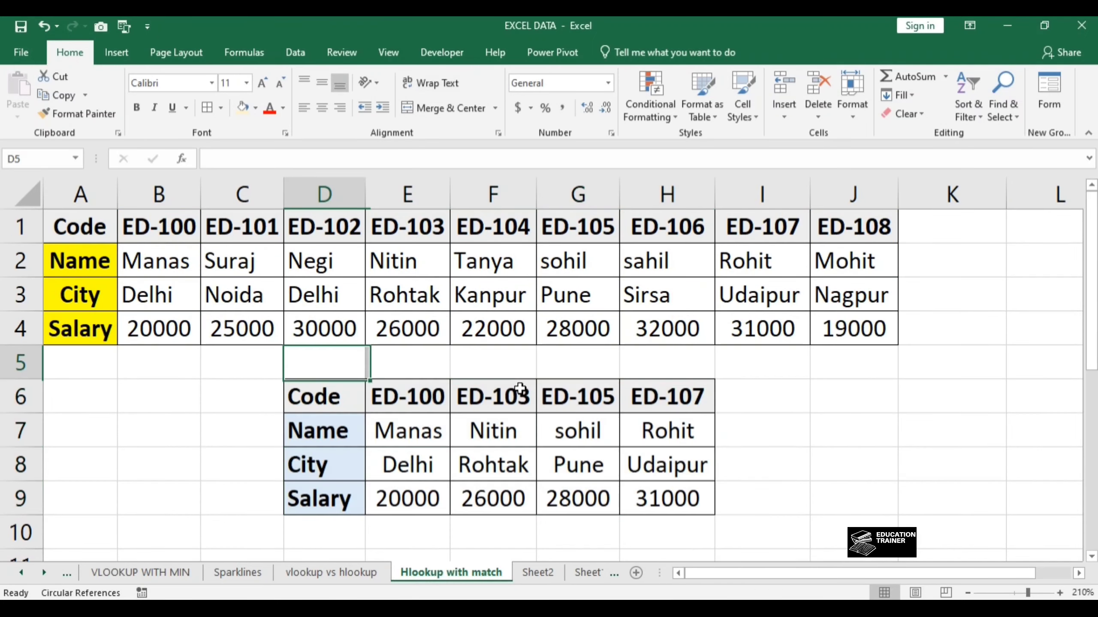
key("Up")
key("Left")
key("Left")
key("Left")
key("ctrl+shift+Right")
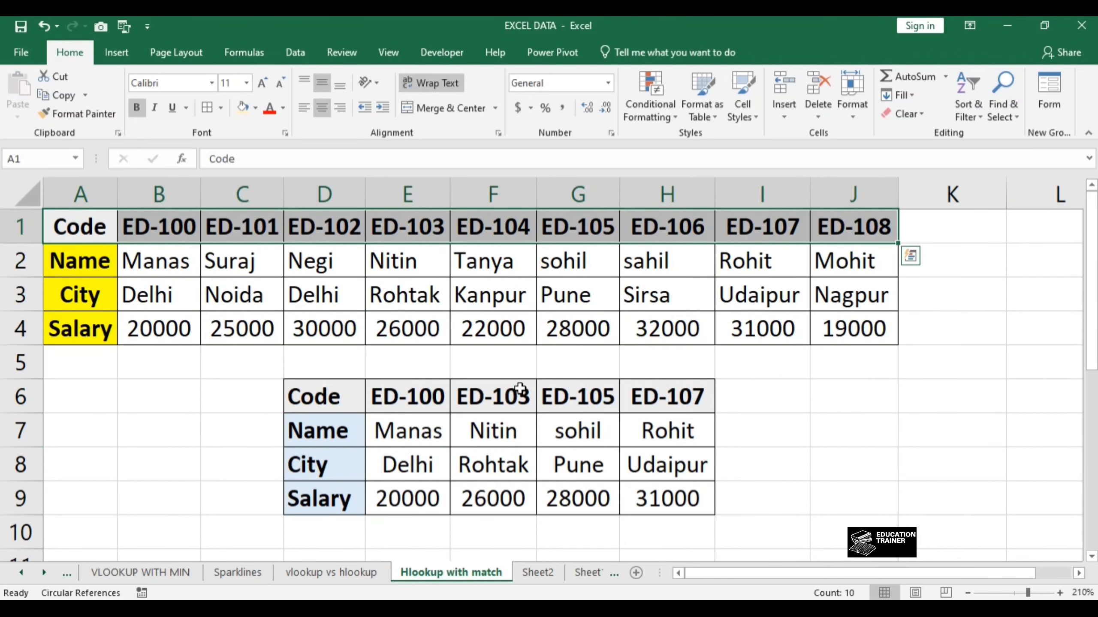
key("shift+Down")
key("shift+Down")
key("shift+Down")
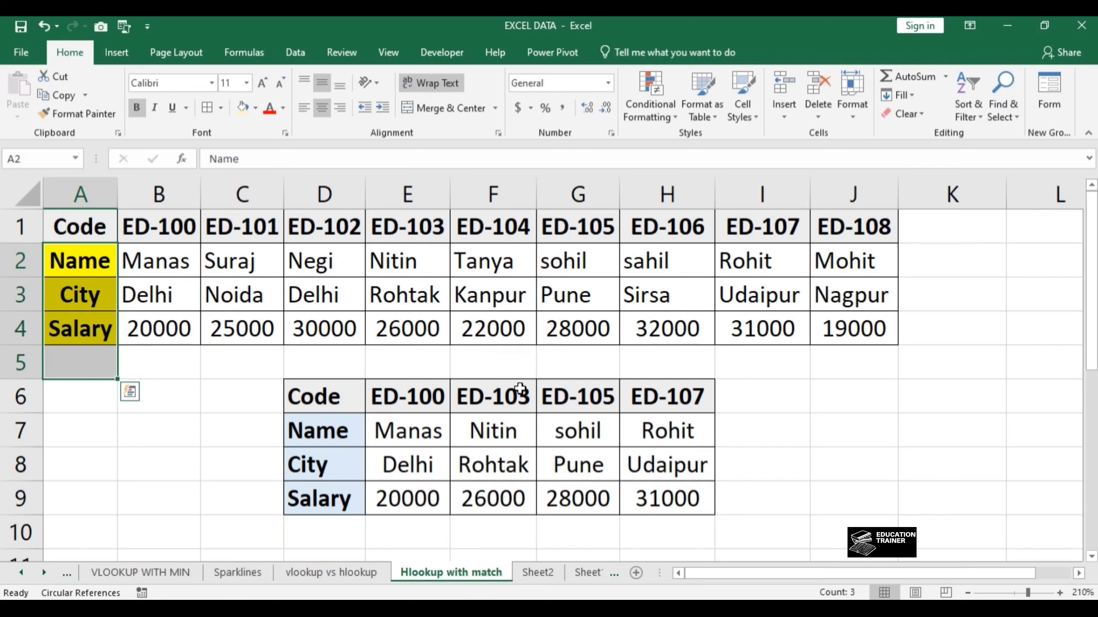
key("Right")
key("Down")
key("Down")
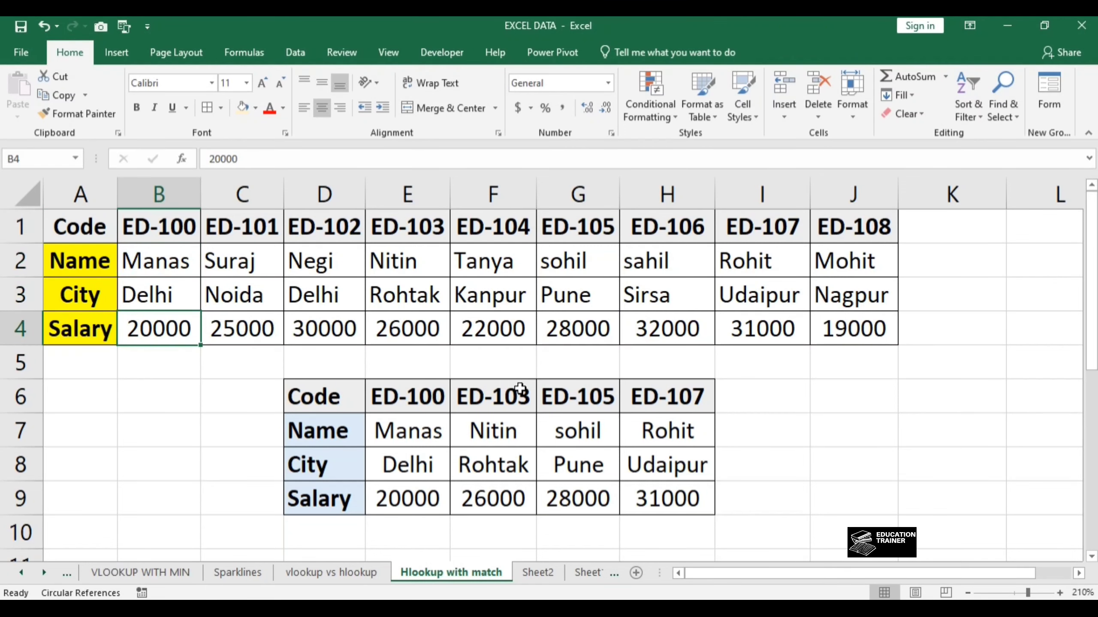
- Return to Sheet2 and examine the Salary row of the source table
key("ctrl+Page_Down")
key("Up")
key("Up")
key("Up")
key("Up")
key("Up")
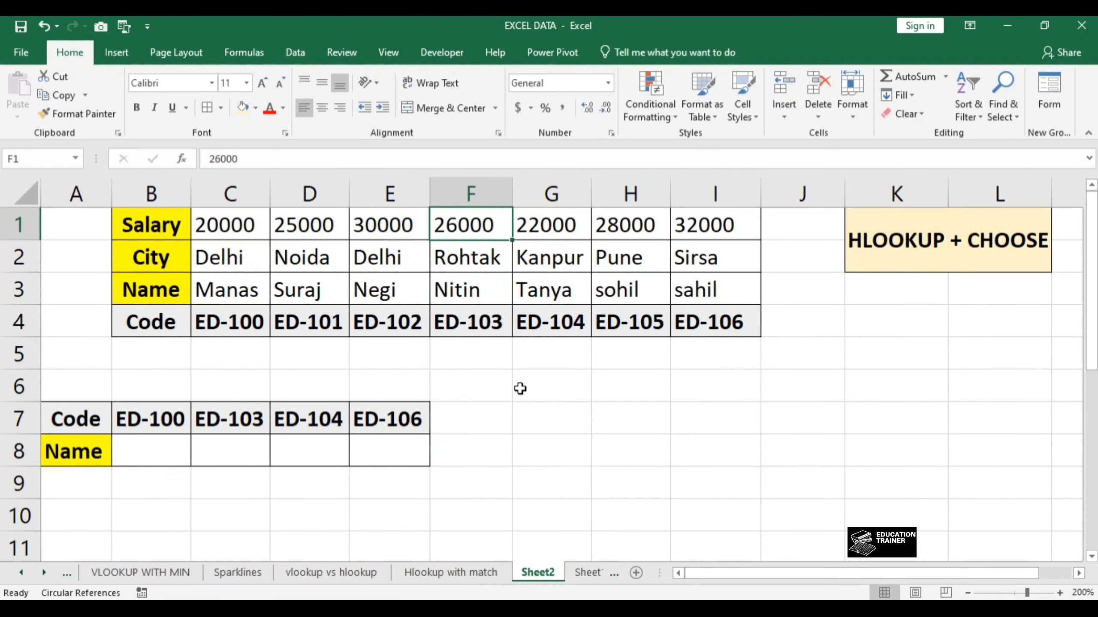
key("Left")
key("Left")
key("Left")
key("Left")
key("shift+Right")
key("shift+Right")
key("shift+Right")
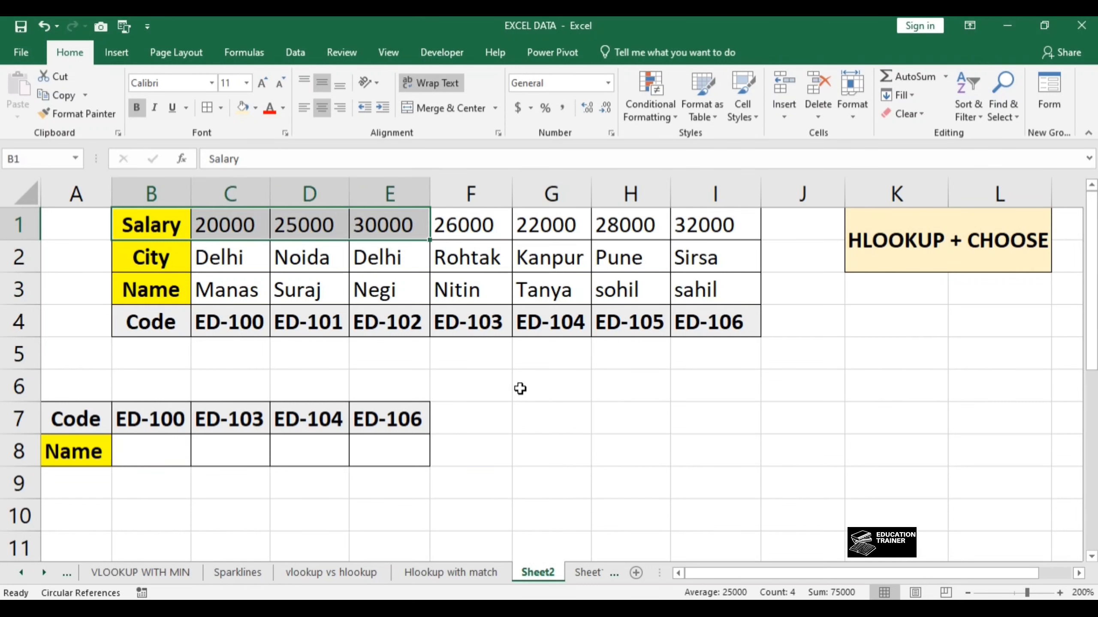
- Examine the position of the Code row relative to the City and Name rows in Sheet2's source table
key("Down")
key("Down")
key("Down")
key("Right")
key("Right")
key("Right")
key("Right")
key("Up")
key("Up")
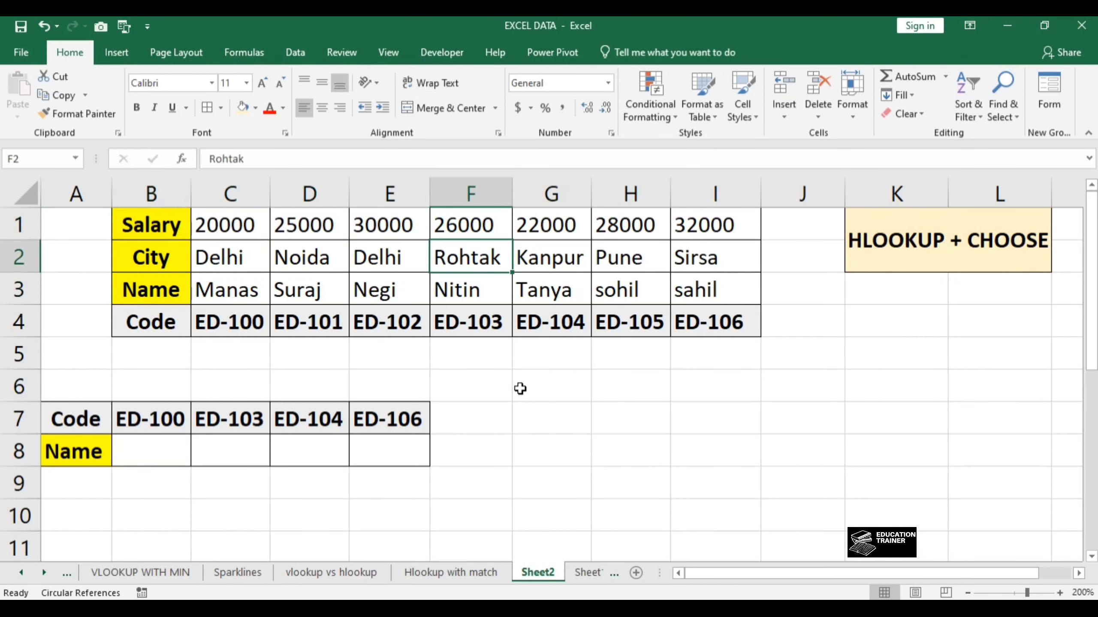
key("Down")
key("Down")
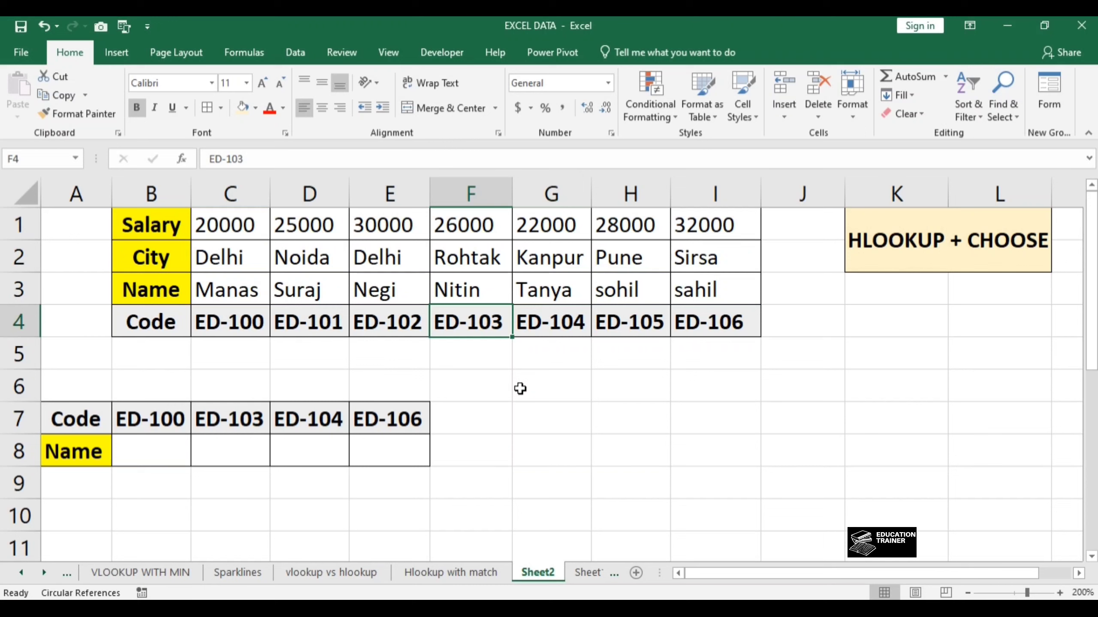
key("Left")
key("Left")
key("Left")
key("Left")
key("Left")
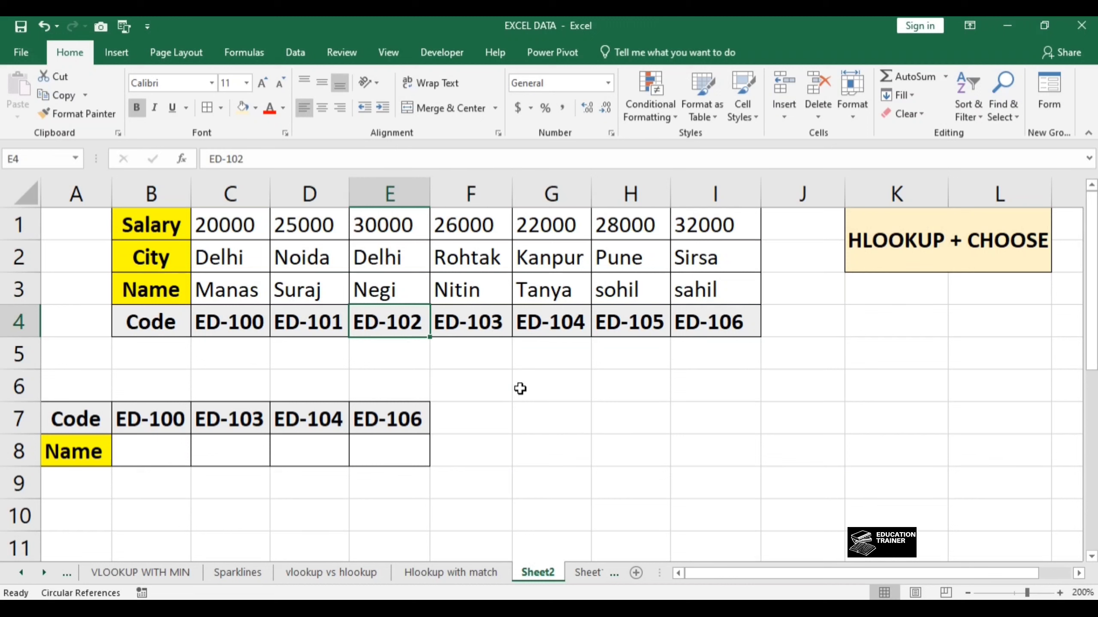
- Start an HLOOKUP formula in cell B8 with B7 as the lookup value
key("Down")
key("Down")
key("Down")
key("Down")
key("Right")
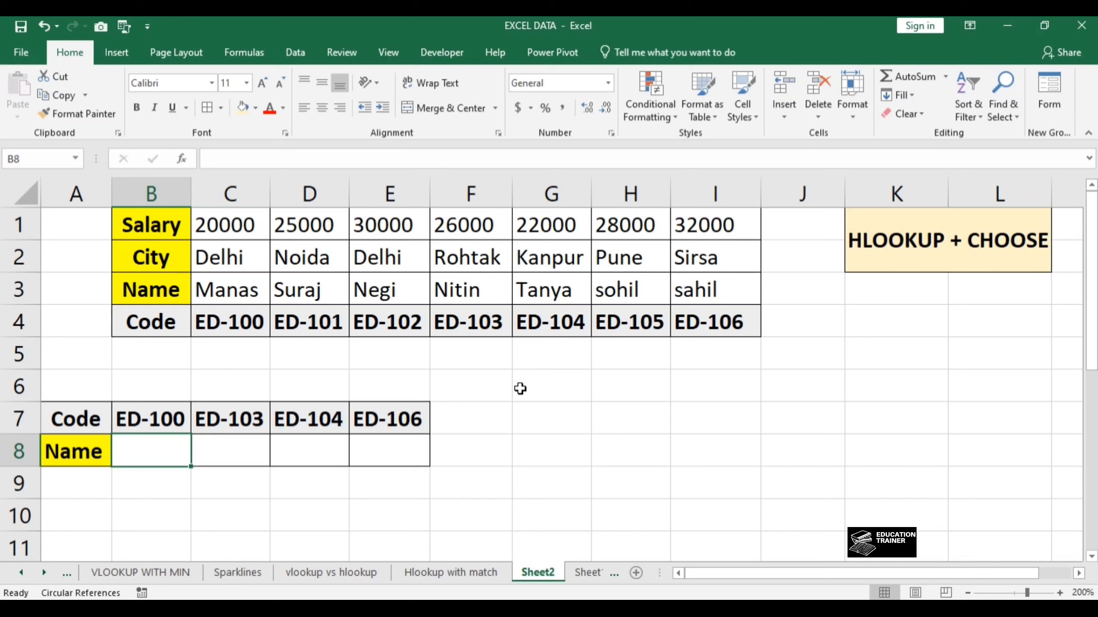
type("=HLOOKUP(")
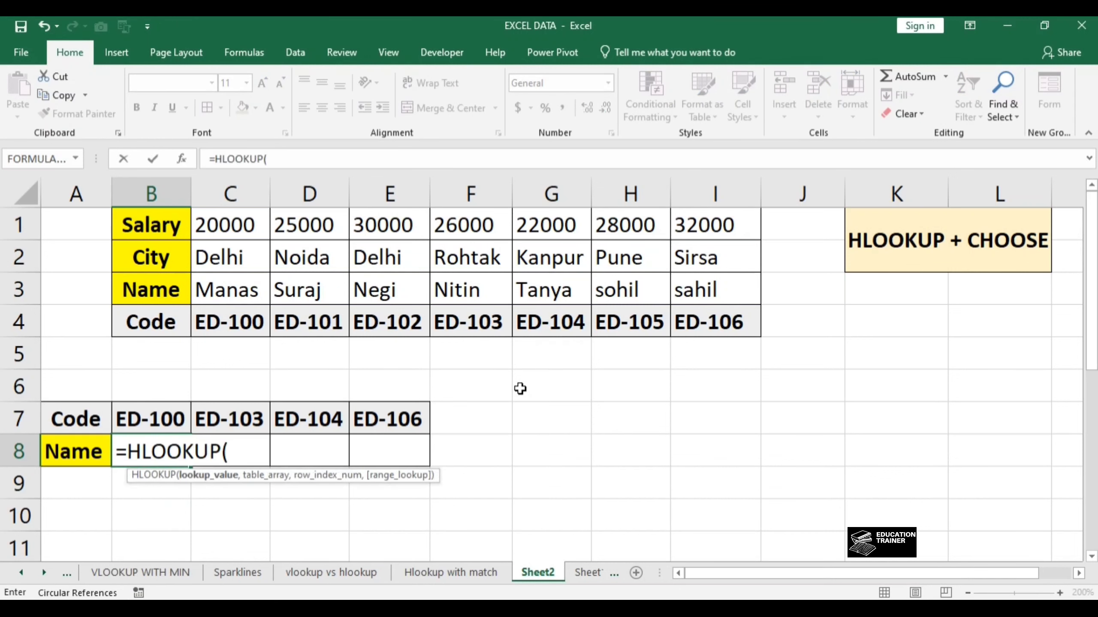
key("Up")
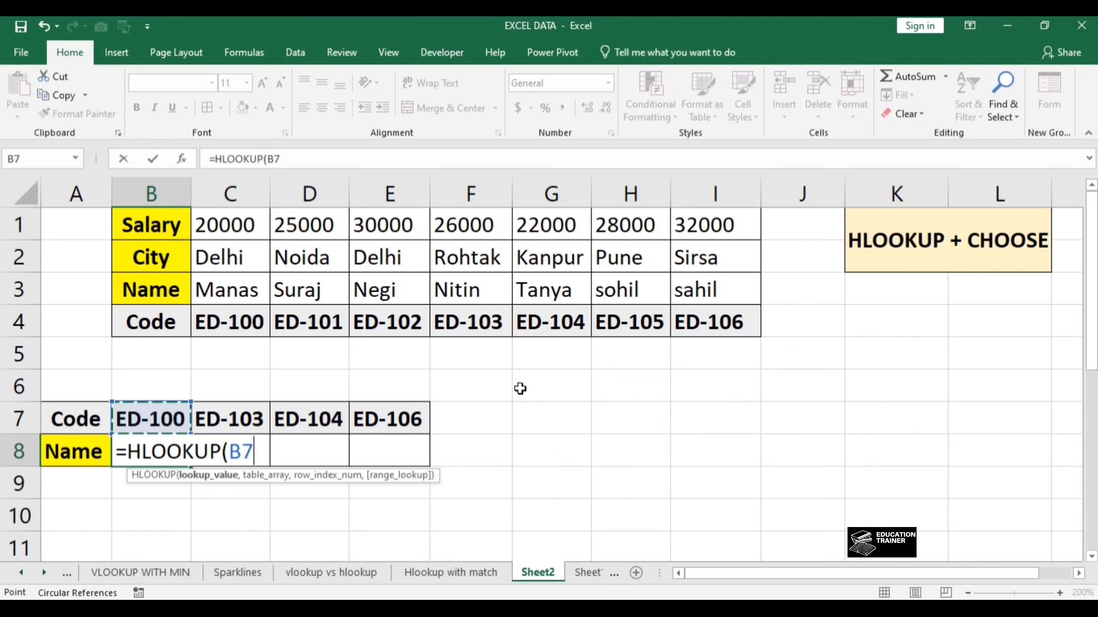
key("Down")
key("Down")
key("Down")
key("Up")
key("Up")
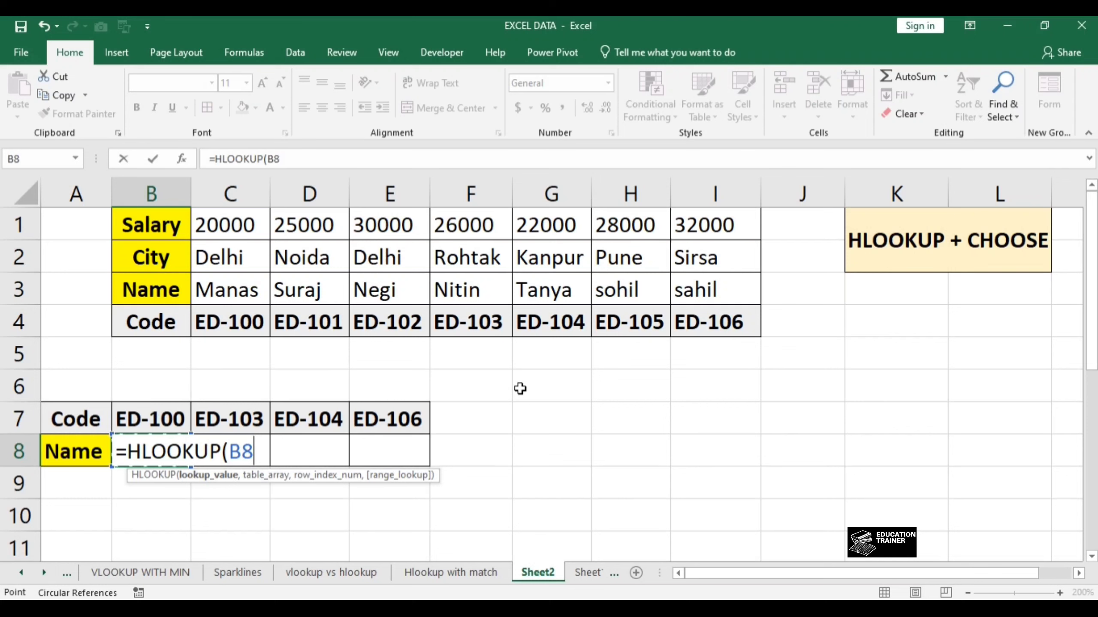
key("Up")
key("Right")
key("Right")
key("Right")
key("Left")
key("Left")
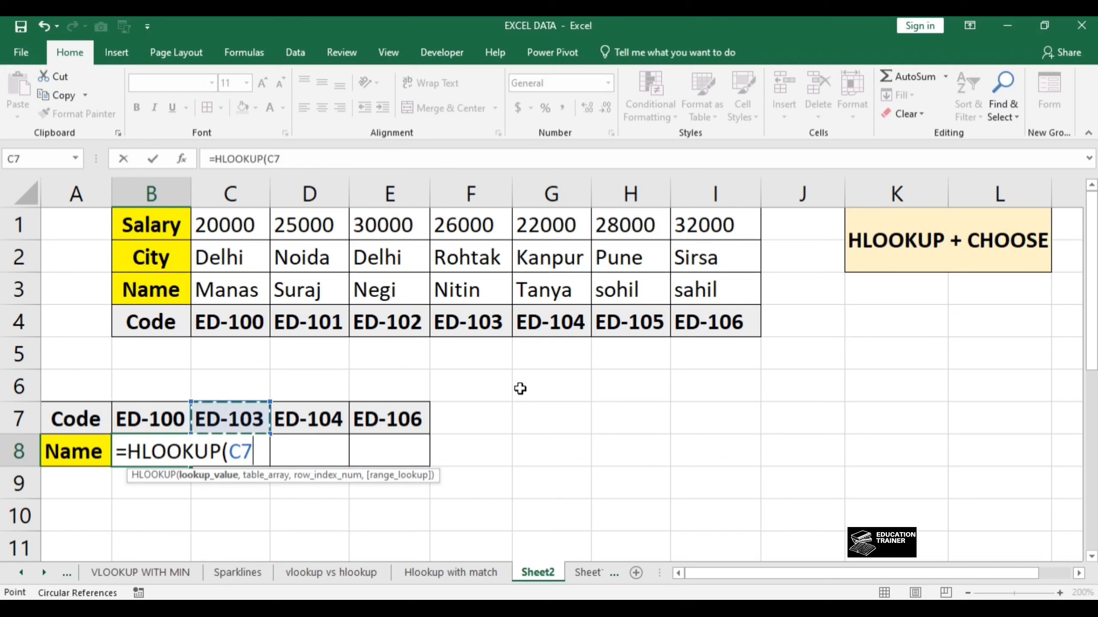
key("Left")
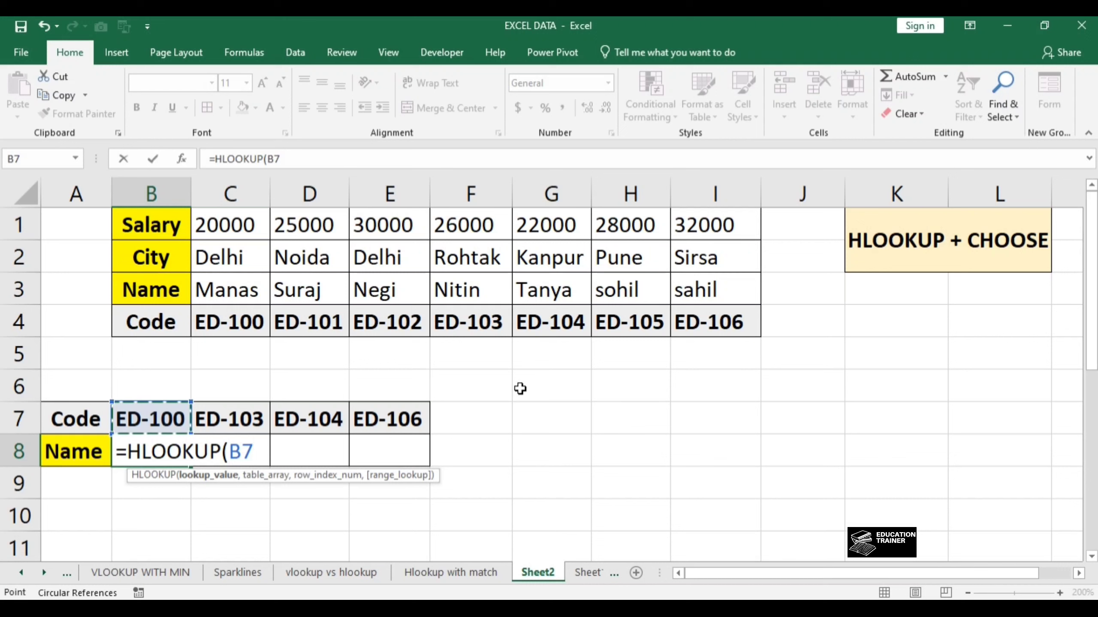
- Lock only the row of the lookup value as B$7 and proceed to the table array argument
key("F4")
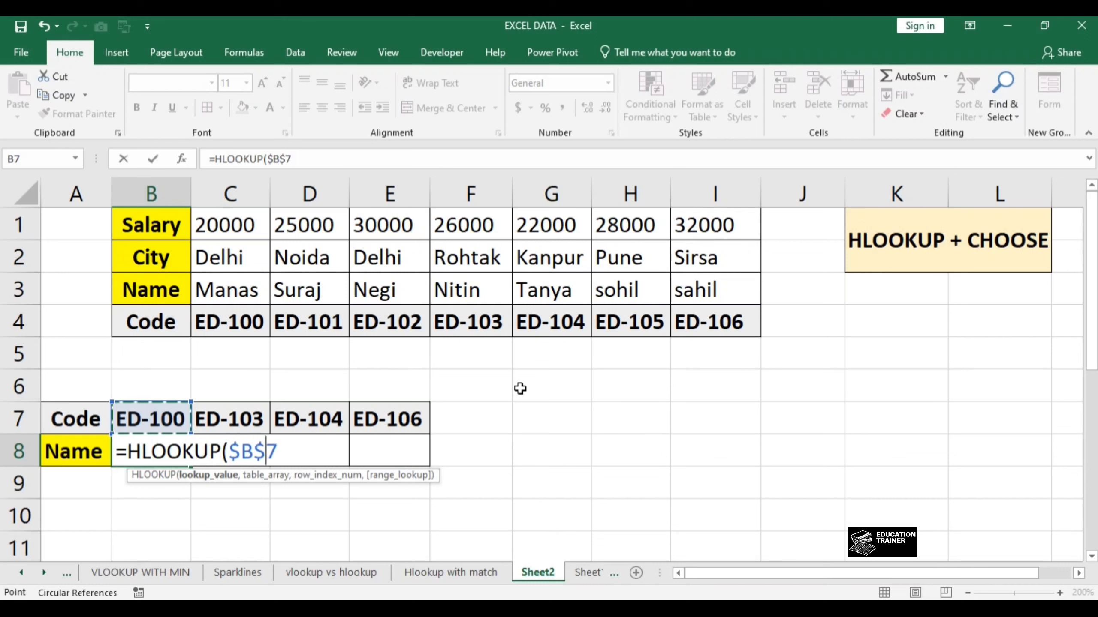
key("F4")
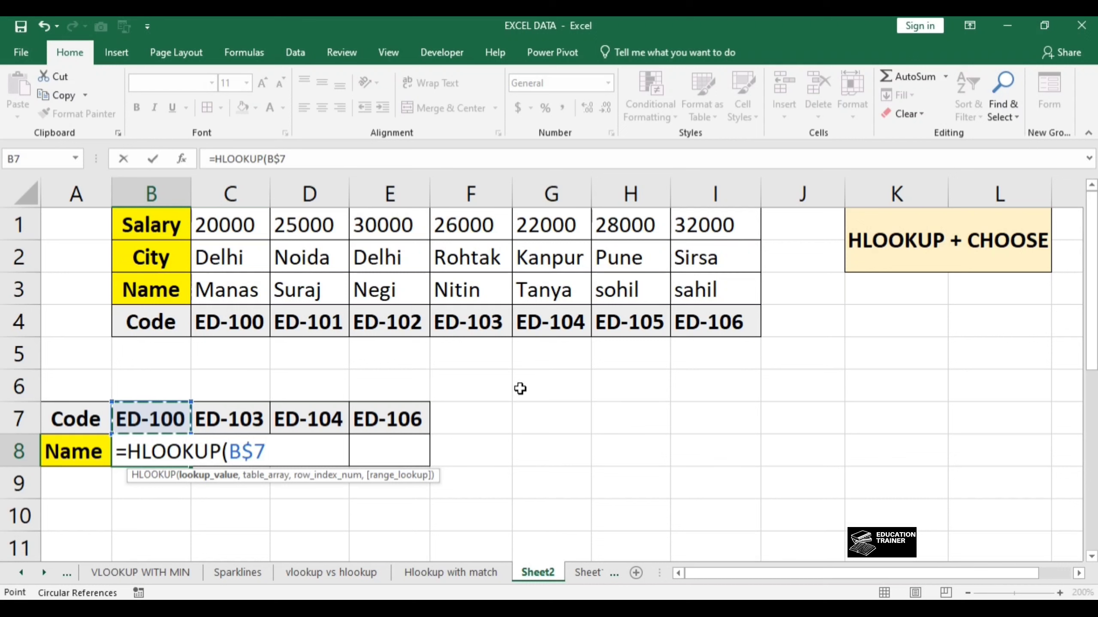
type(",")
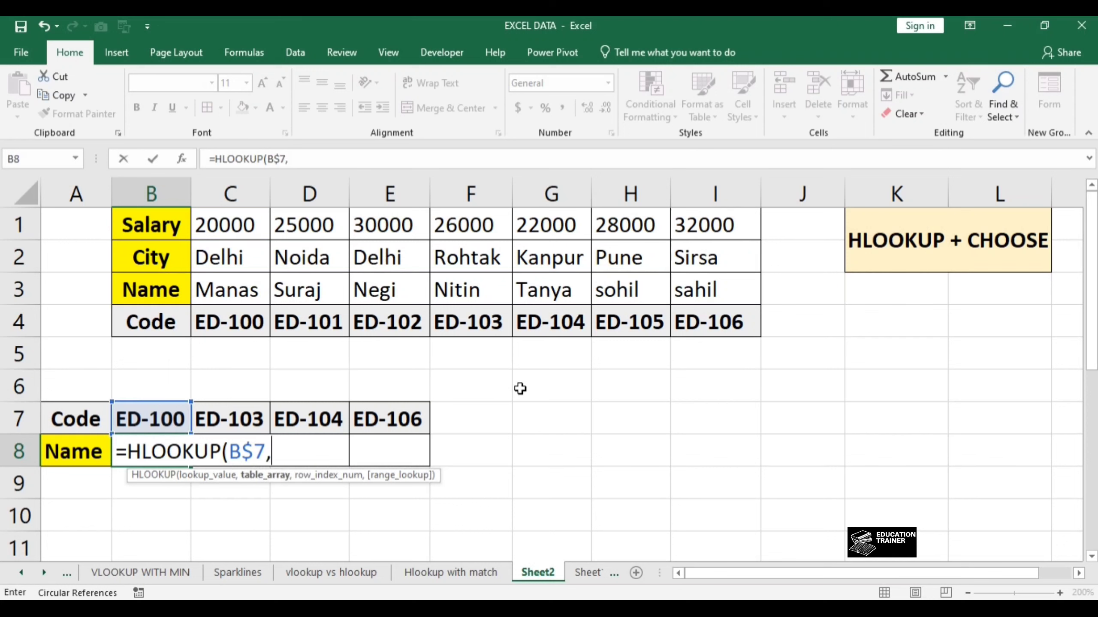
- Nest a CHOOSE function as the table array, with {1,2} as its index number
type("CH")
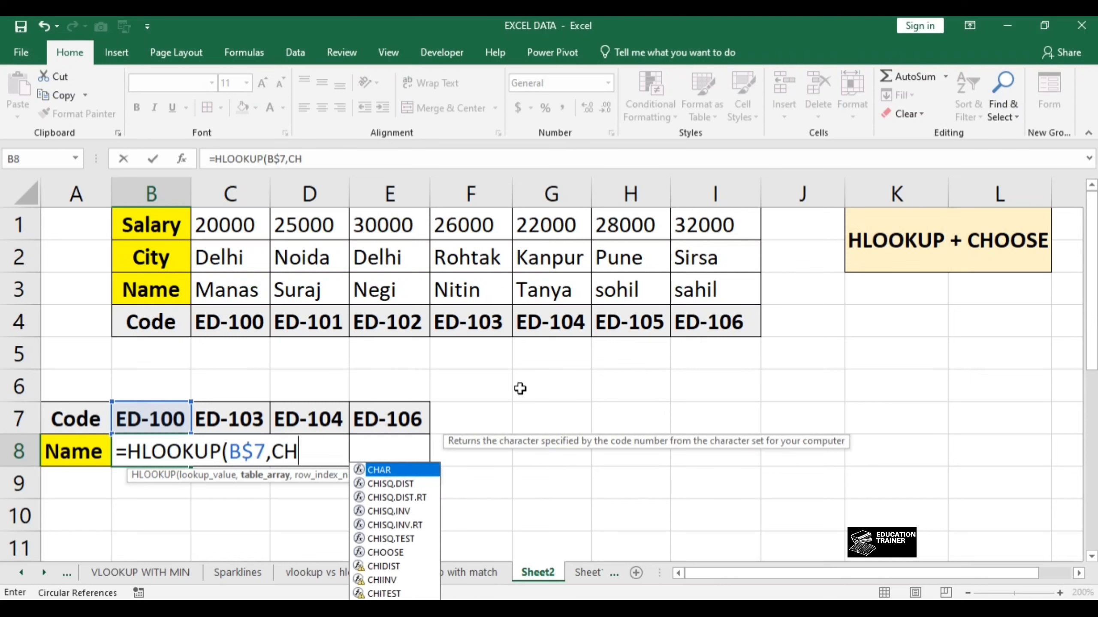
type("O")
key("Tab")
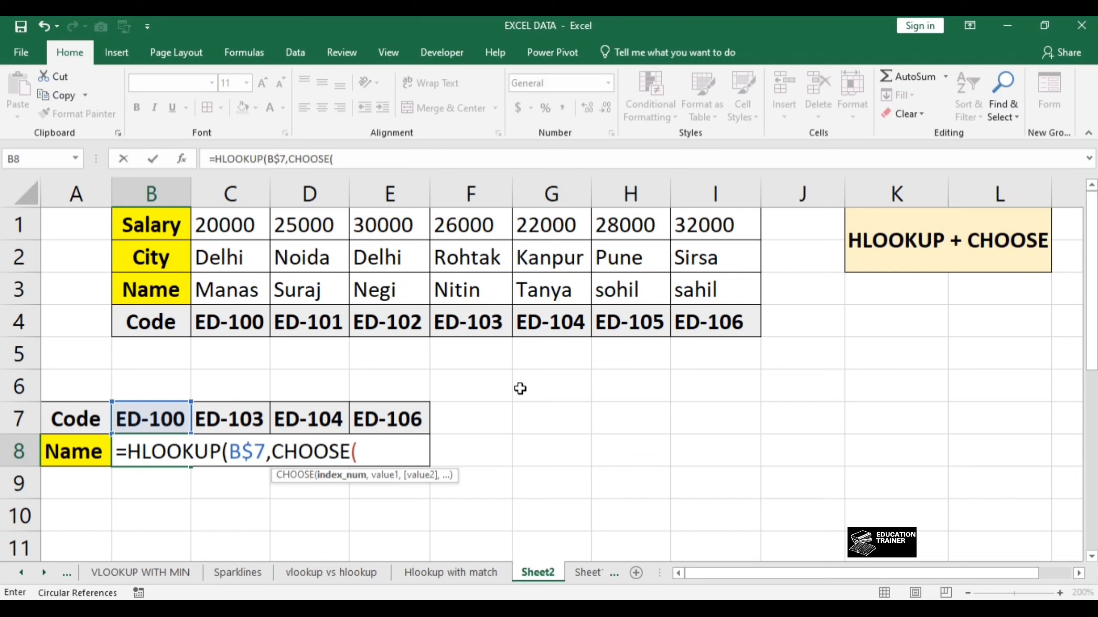
type("{")
type("1,2}")
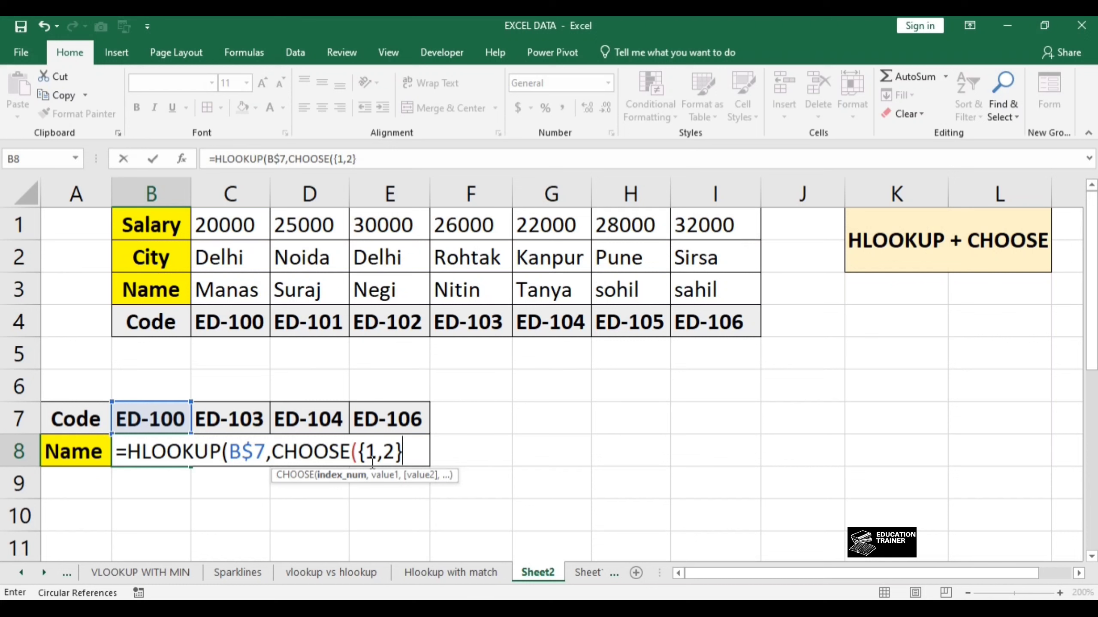
type(",")
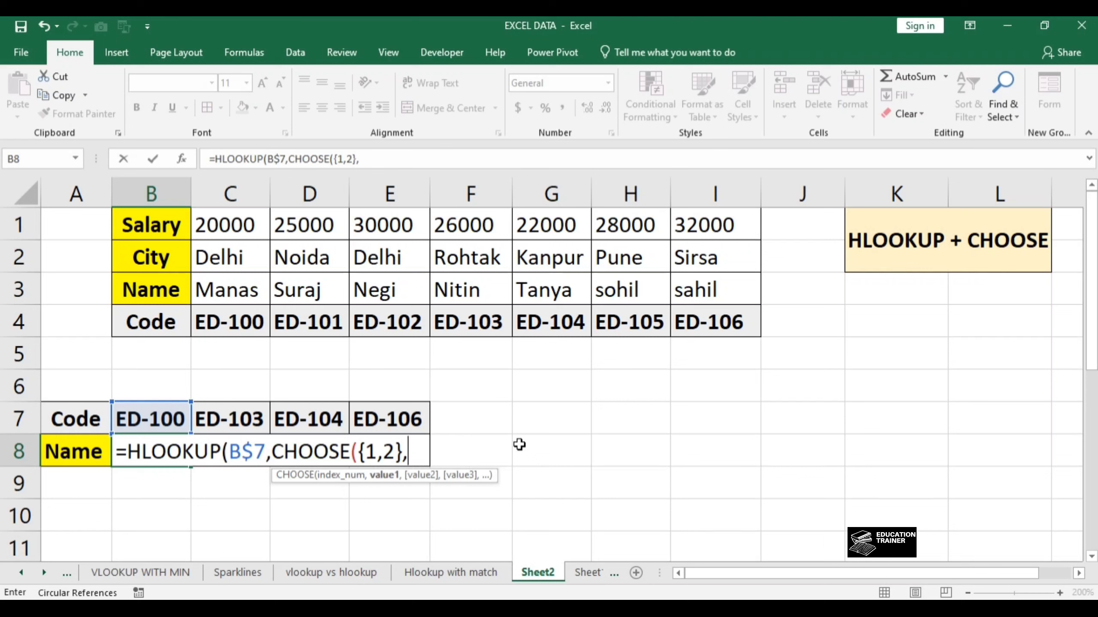
- Use the source table's codes as CHOOSE's first value, with the absolute range $C$4:$I$4
key("Up")
key("Up")
key("Up")
key("Up")
key("Right")
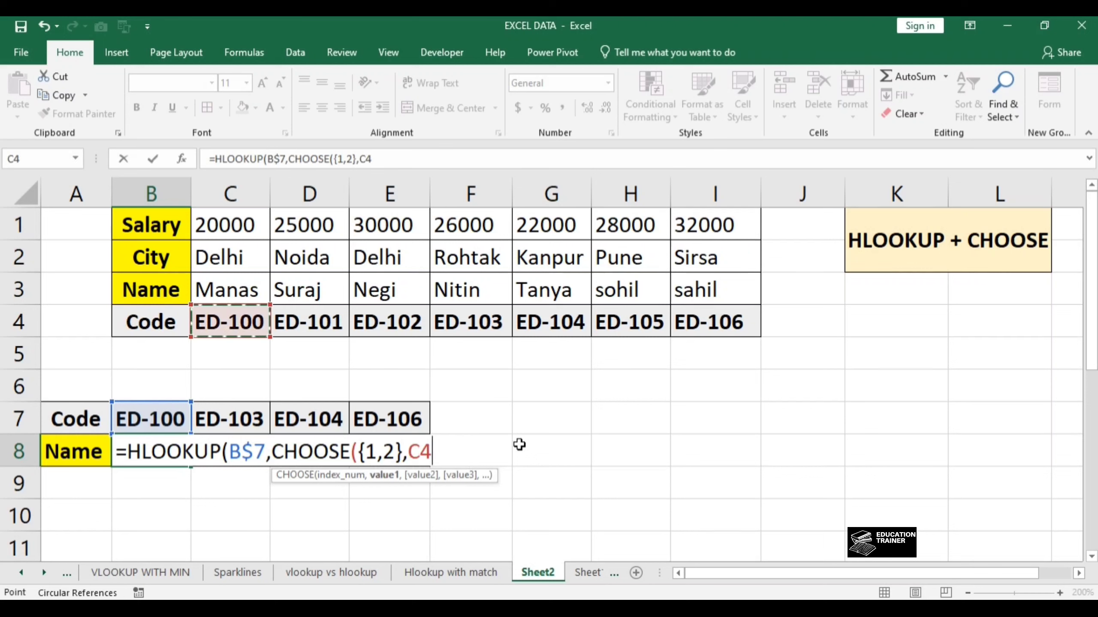
key("ctrl+shift+Right")
key("F4")
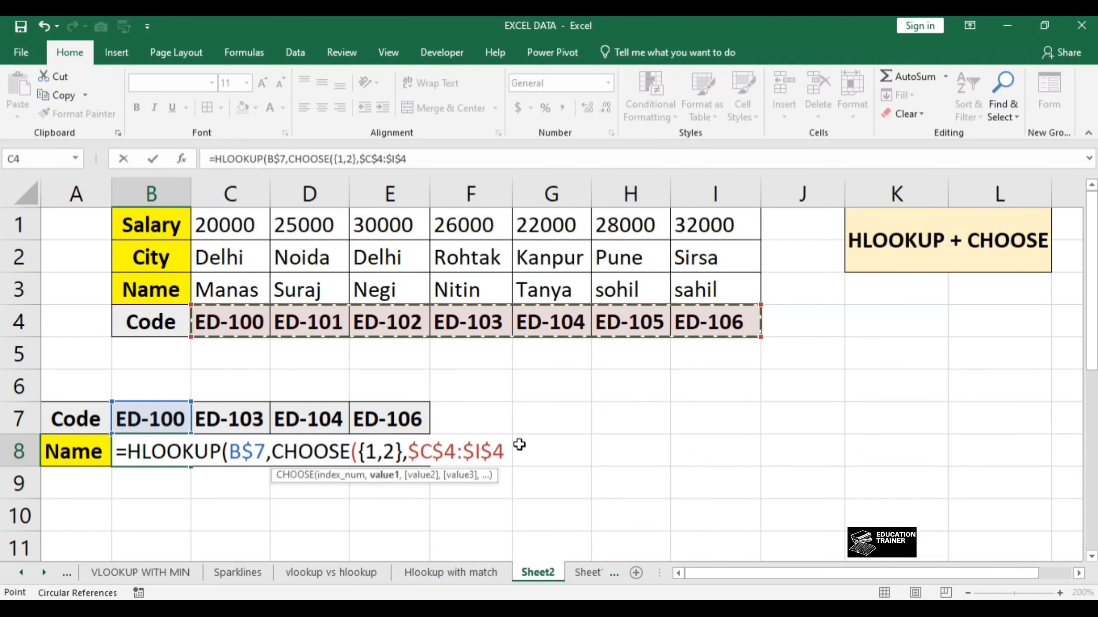
- Add the source table's names as CHOOSE's second value, with the absolute range $C$3:$I$3, and close the function
type(",")
key("Up")
key("Up")
key("Up")
key("Up")
key("Up")
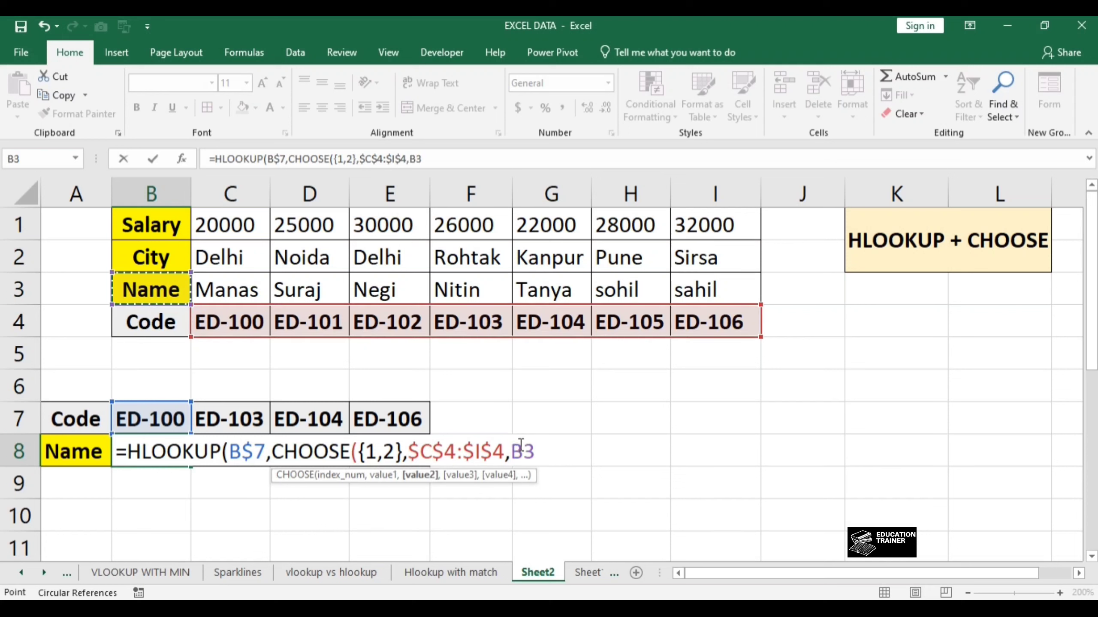
key("Right")
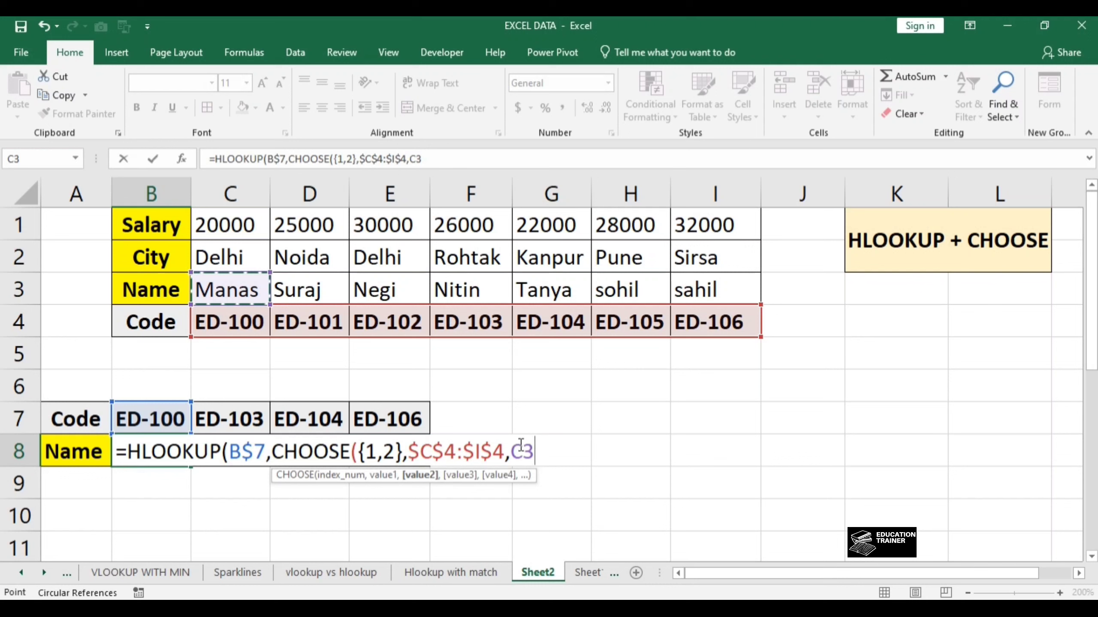
key("ctrl+shift+Right")
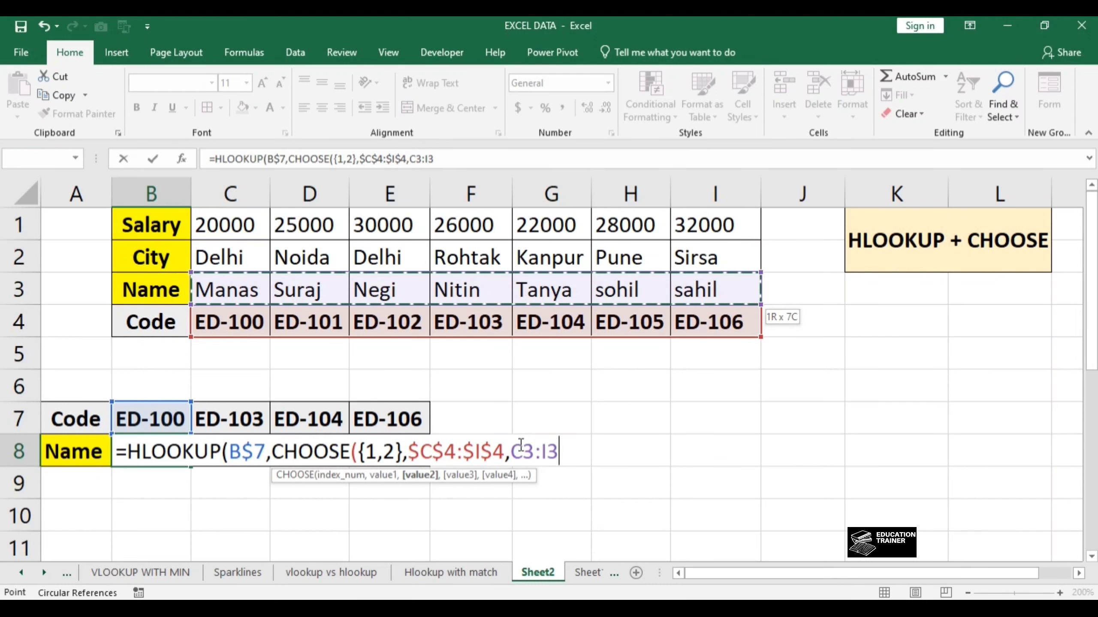
key("F4")
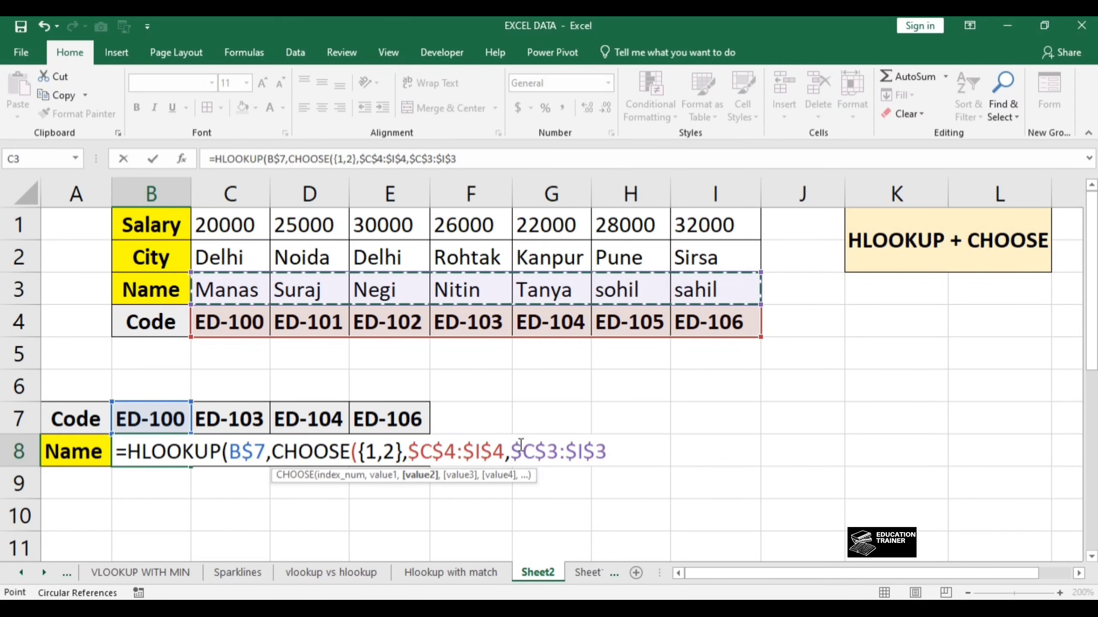
type(")")
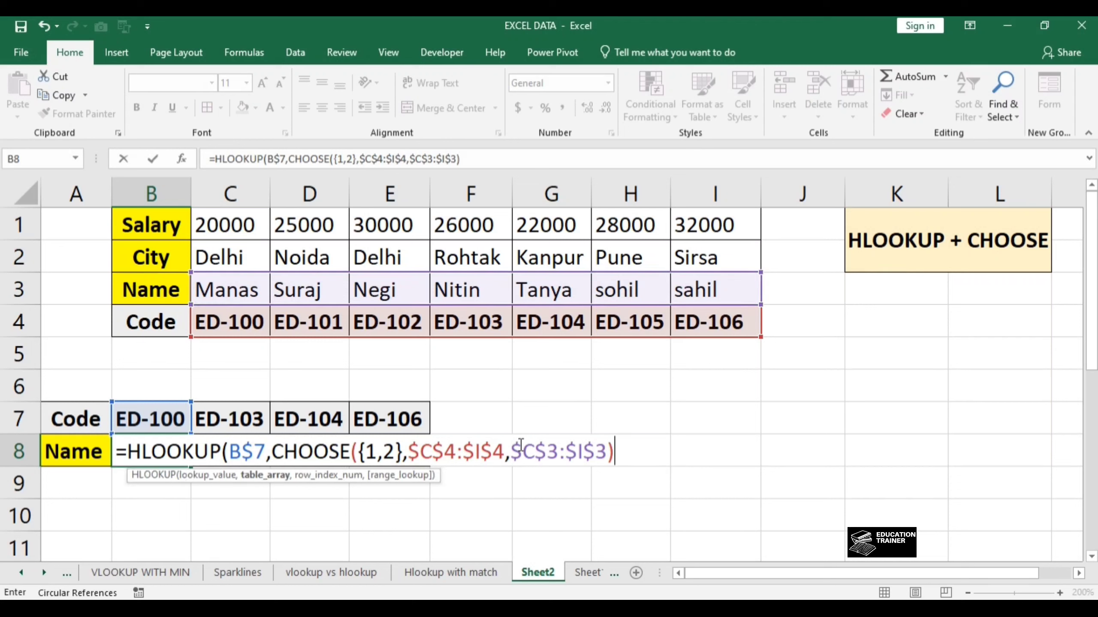
- Complete the HLOOKUP with row index 2 and match type 0, and enter it in B8 as an array formula
type(",")
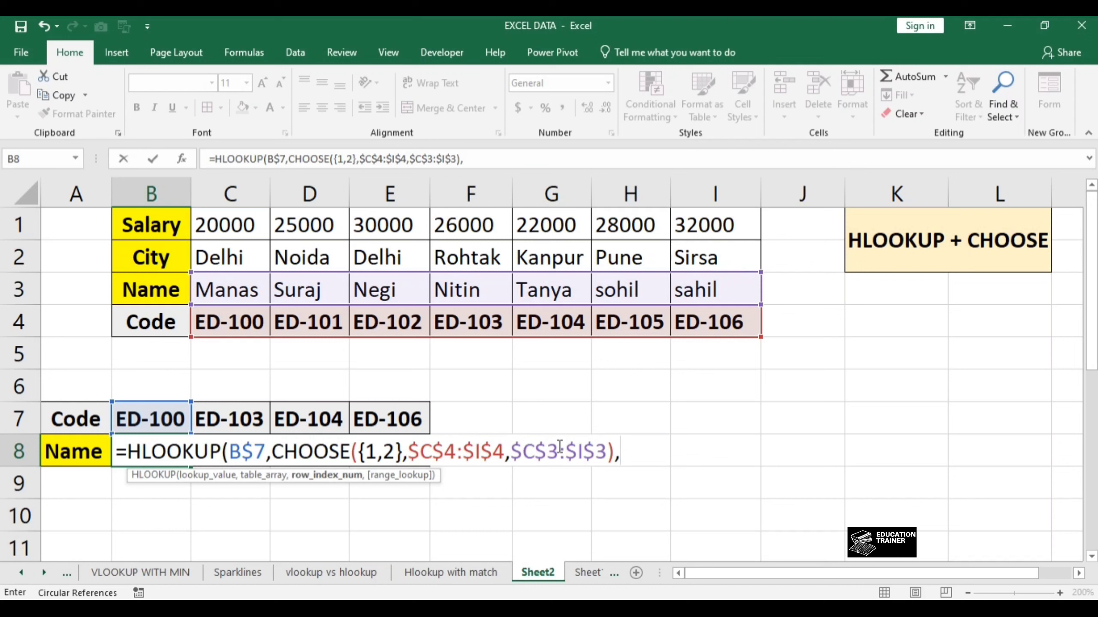
type("2,0")
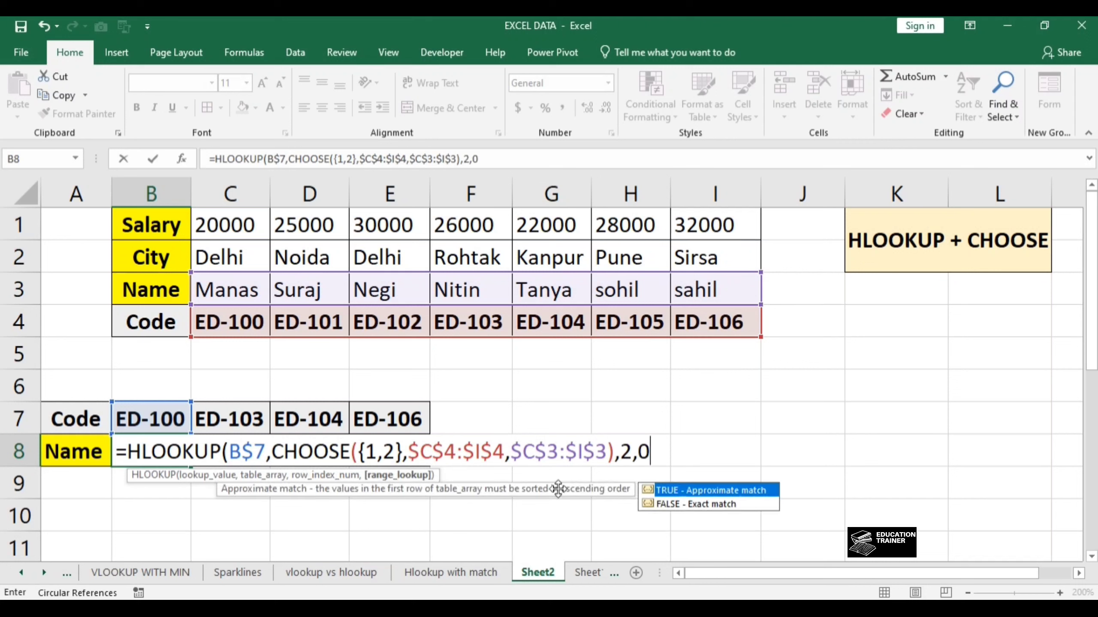
type(")")
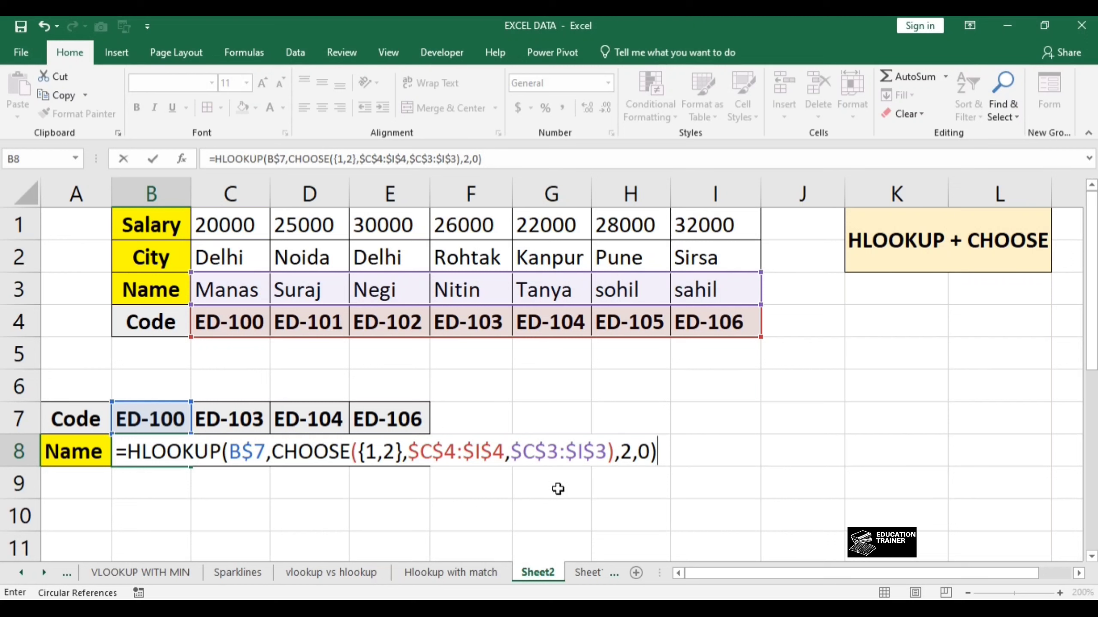
key("ctrl+shift+Return")
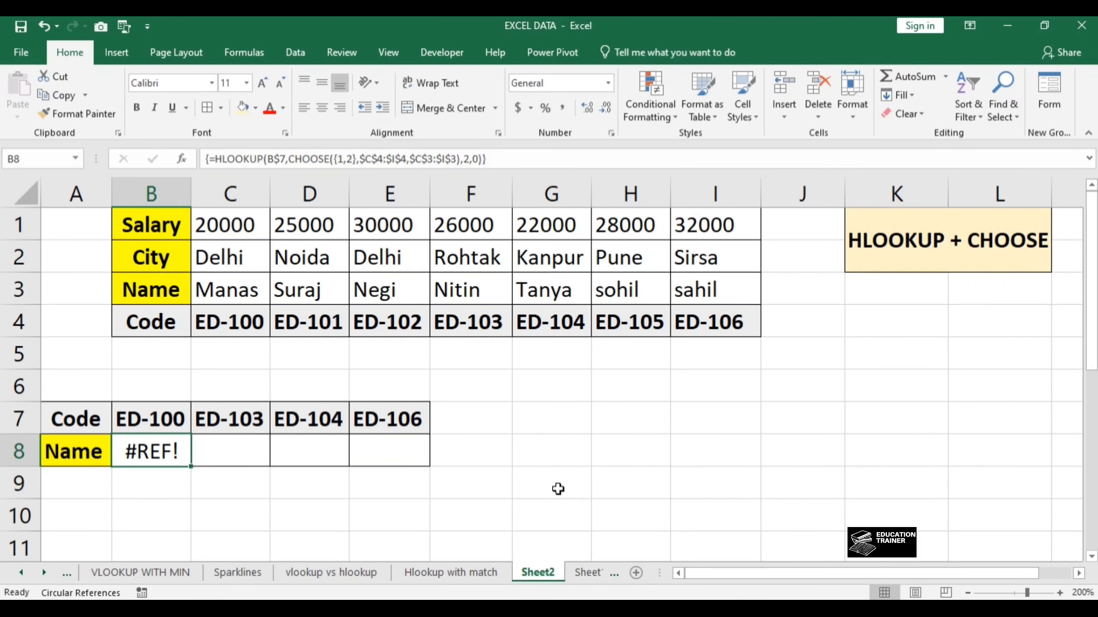
- Re-enter the HLOOKUP and CHOOSE formula in B8 as an ordinary formula instead of an array formula
key("Right")
key("Left")
key("F2")
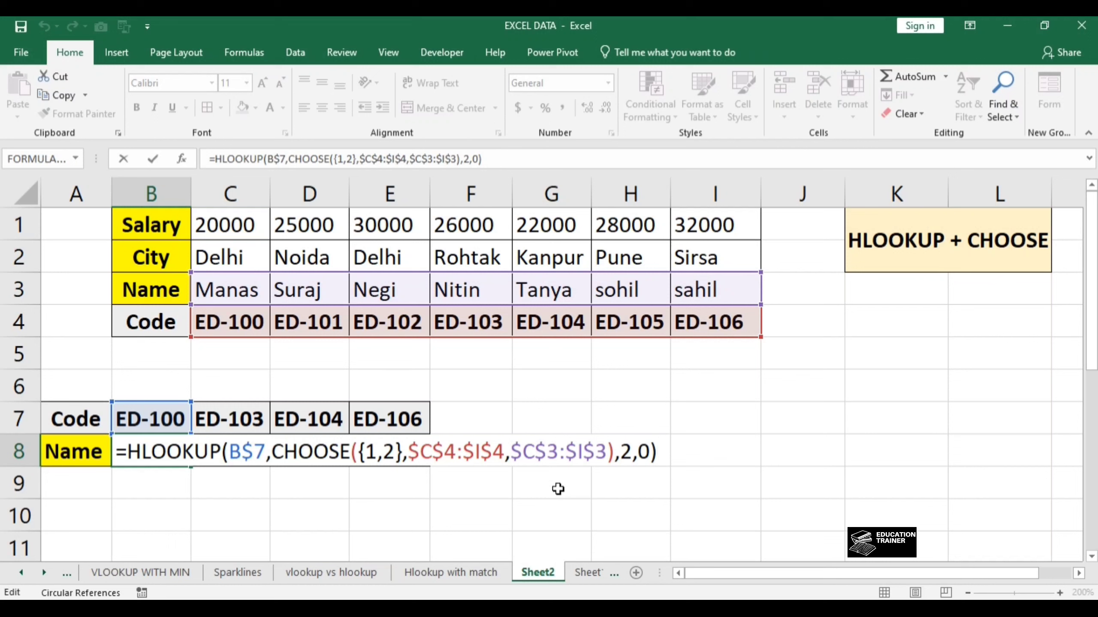
key("Return")
key("Up")
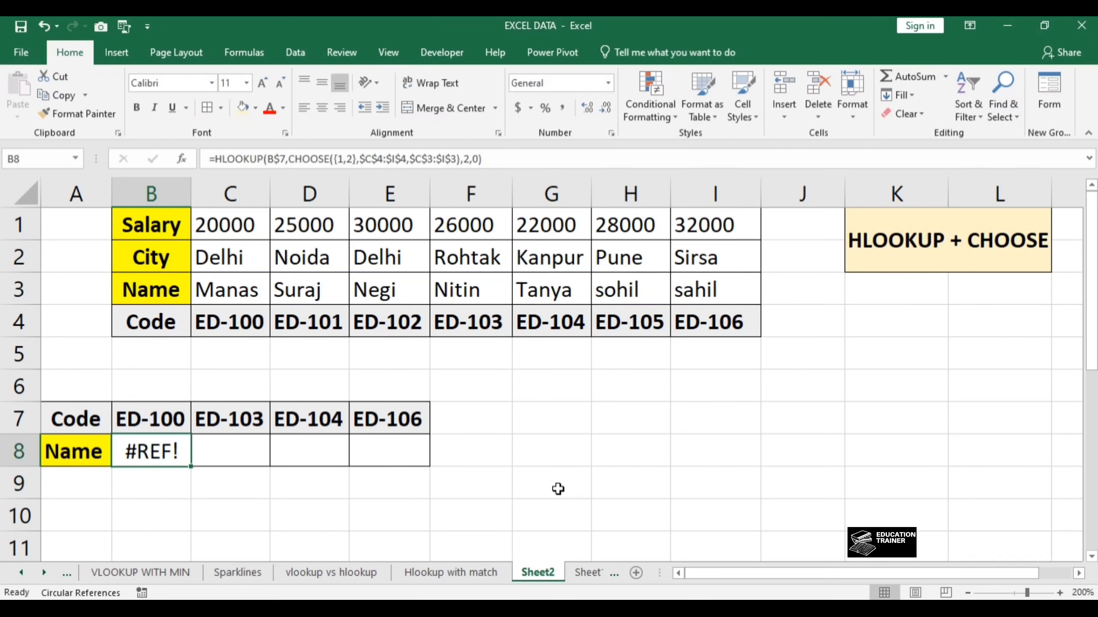
key("Right")
key("Up")
key("Up")
key("Up")
key("Up")
key("Up")
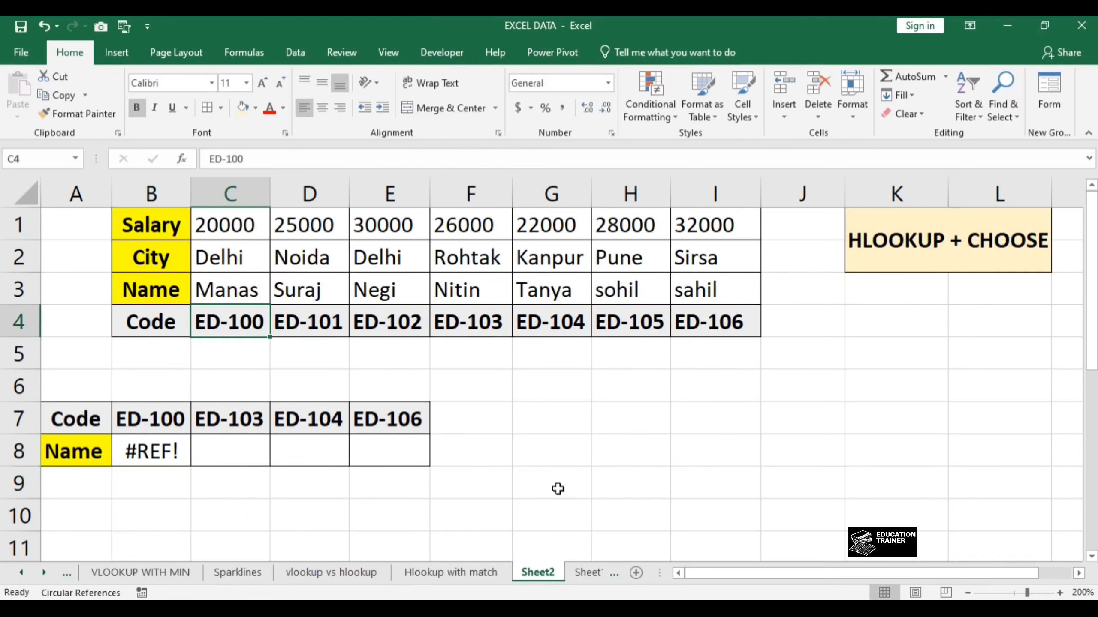
key("Down")
key("Down")
key("Down")
key("Down")
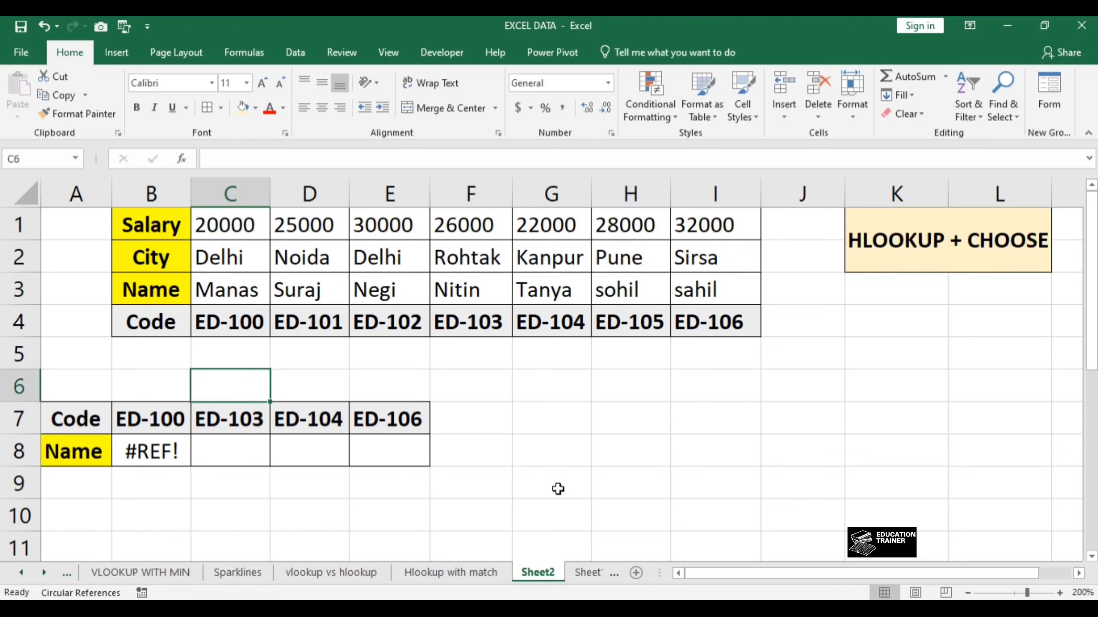
- Insert an opening TRANSPOSE function directly before CHOOSE in B8's HLOOKUP formula
key("Left")
key("Down")
key("F2")
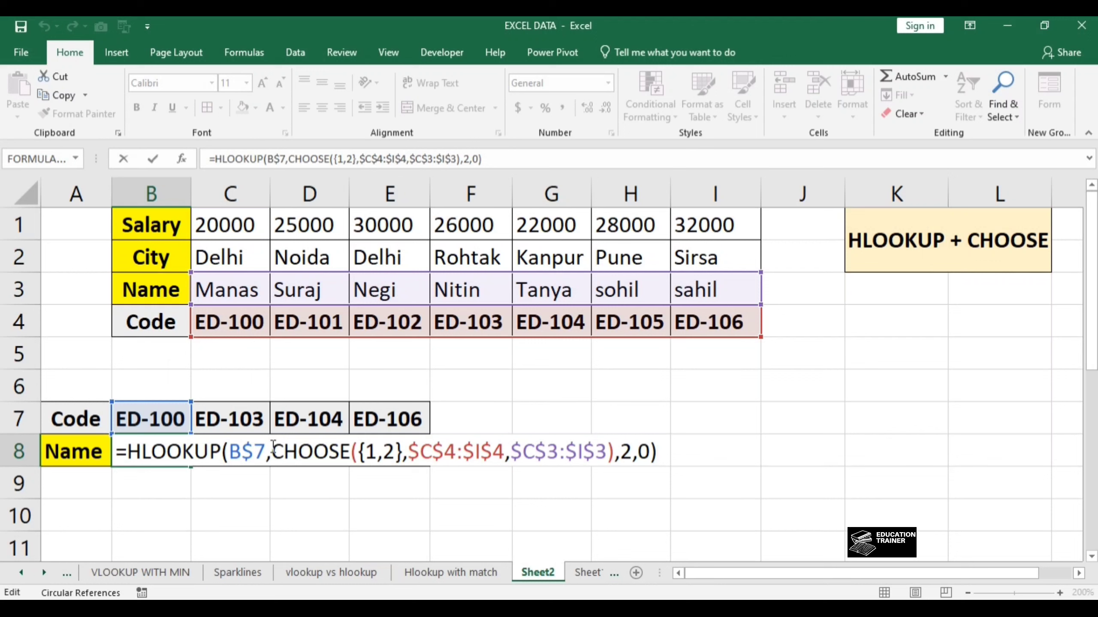
left_click(273, 448)
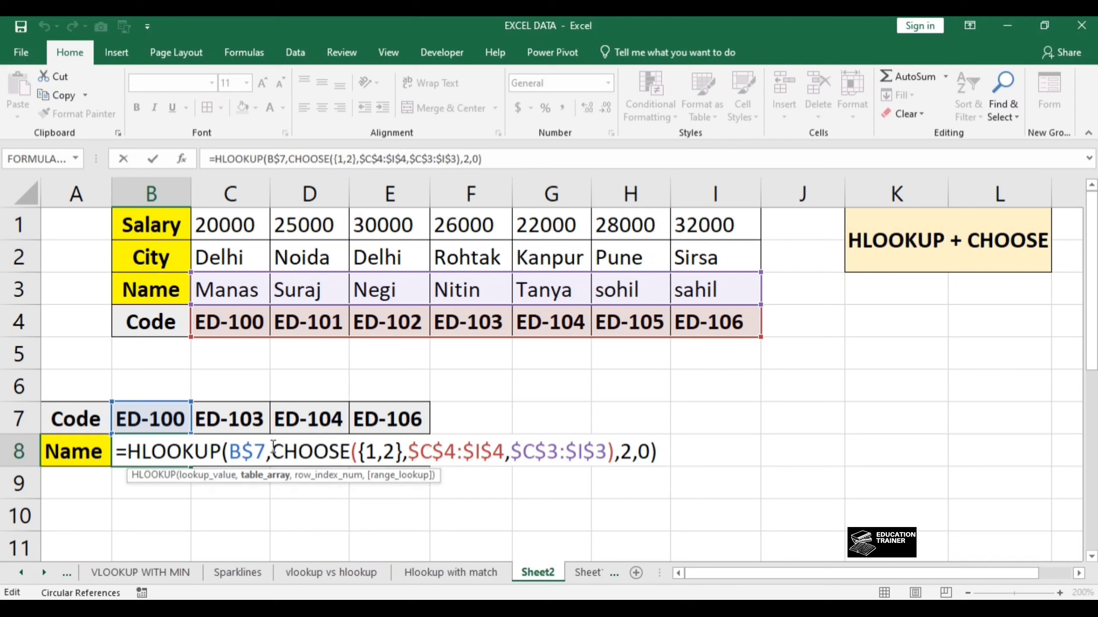
type("TRA")
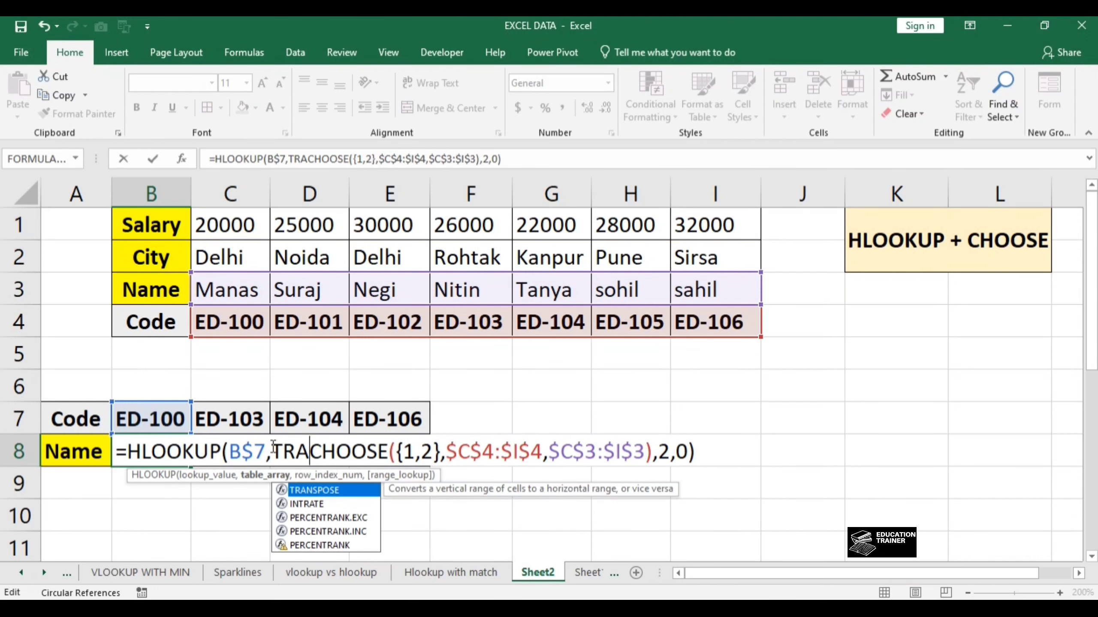
key("Tab")
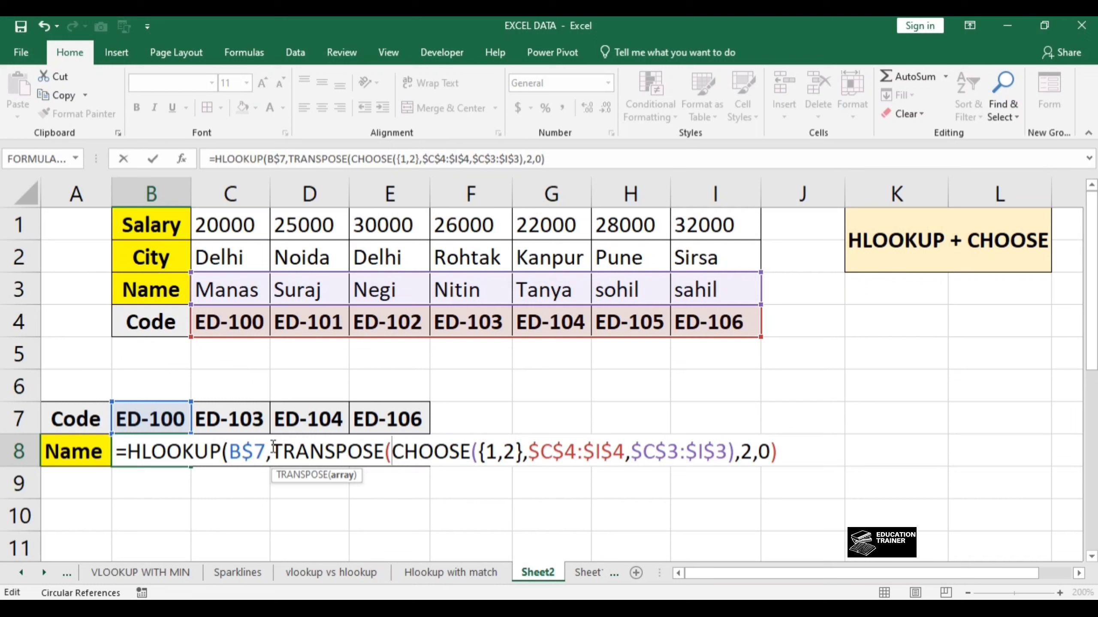
- Wrap CHOOSE's first value, the code range $C$4:$I$4, in its own TRANSPOSE function
left_click(527, 451)
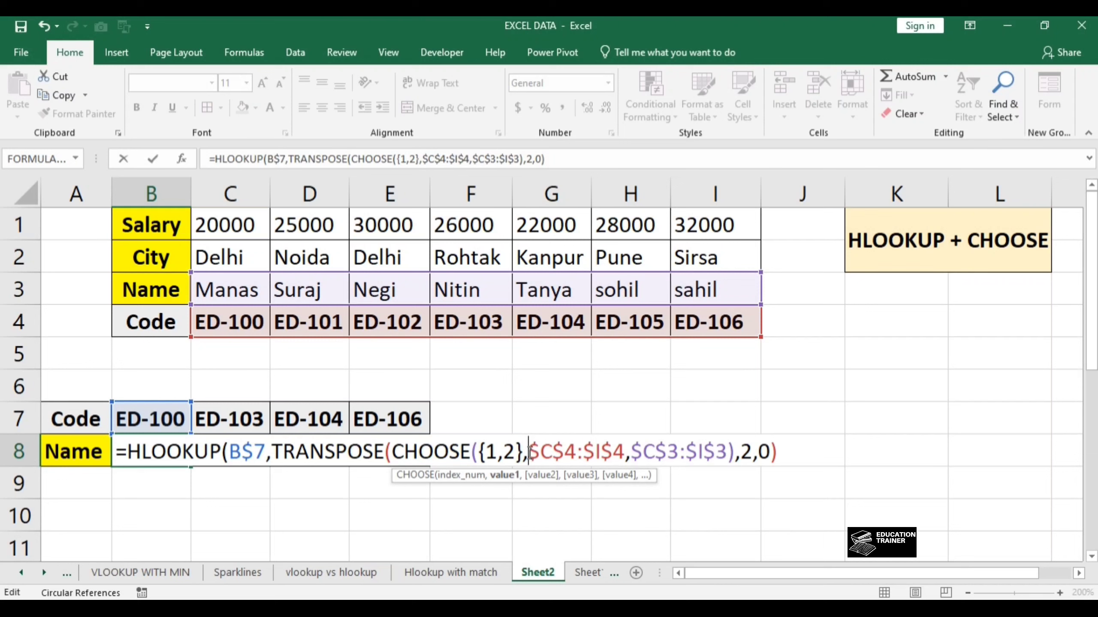
type("TRANSPOSE(")
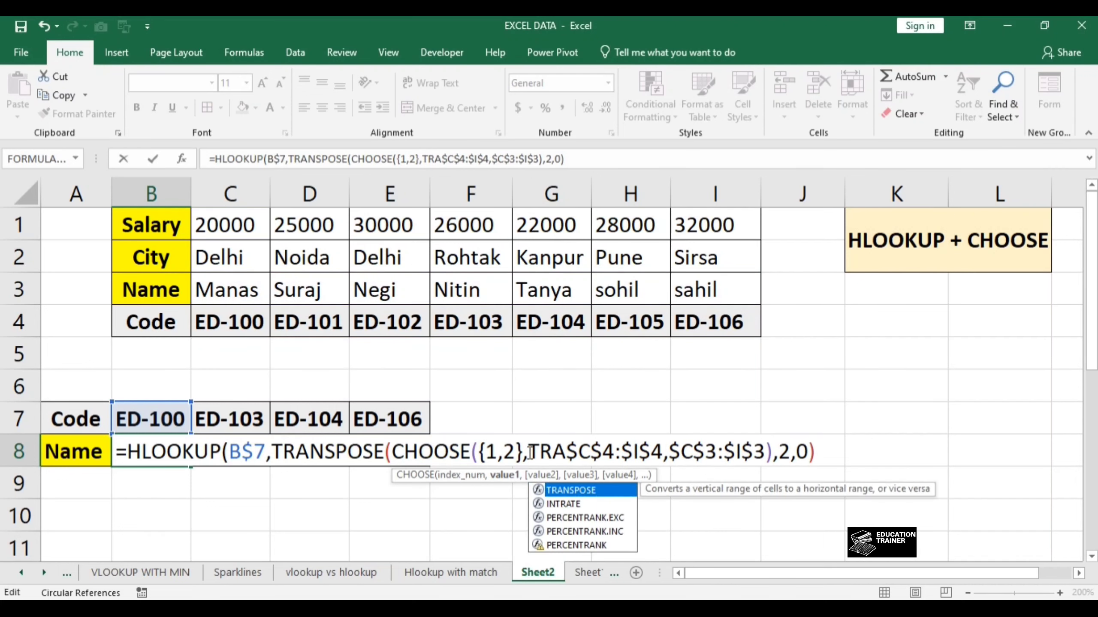
key("Right")
key("Right")
key("Right")
key("Right")
key("Right")
key("Right")
key("Right")
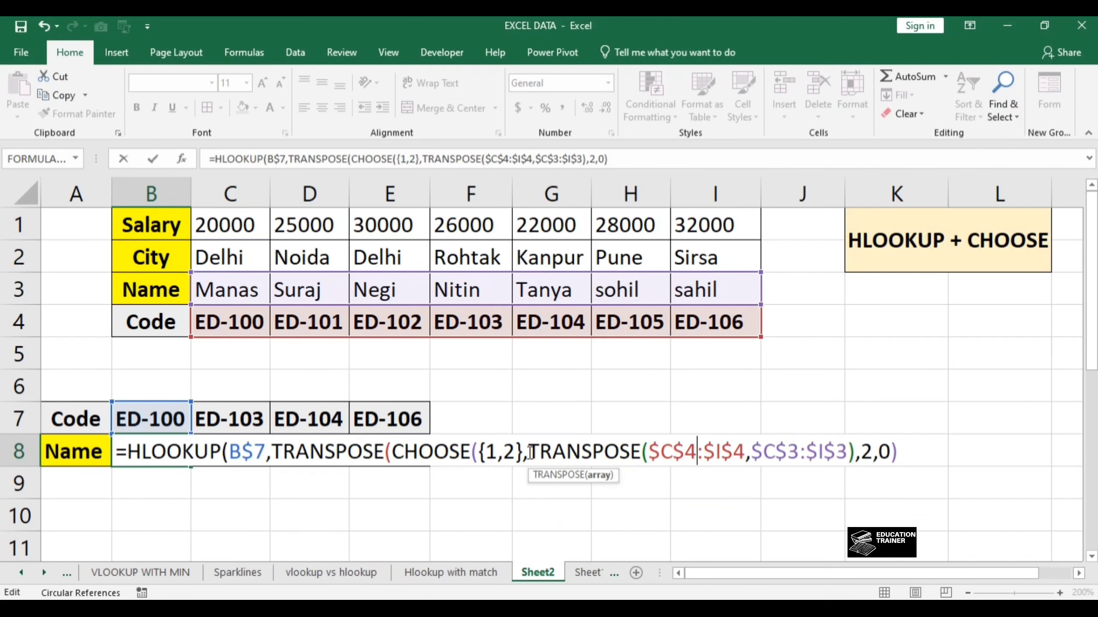
key("Right")
key("Right")
type("),")
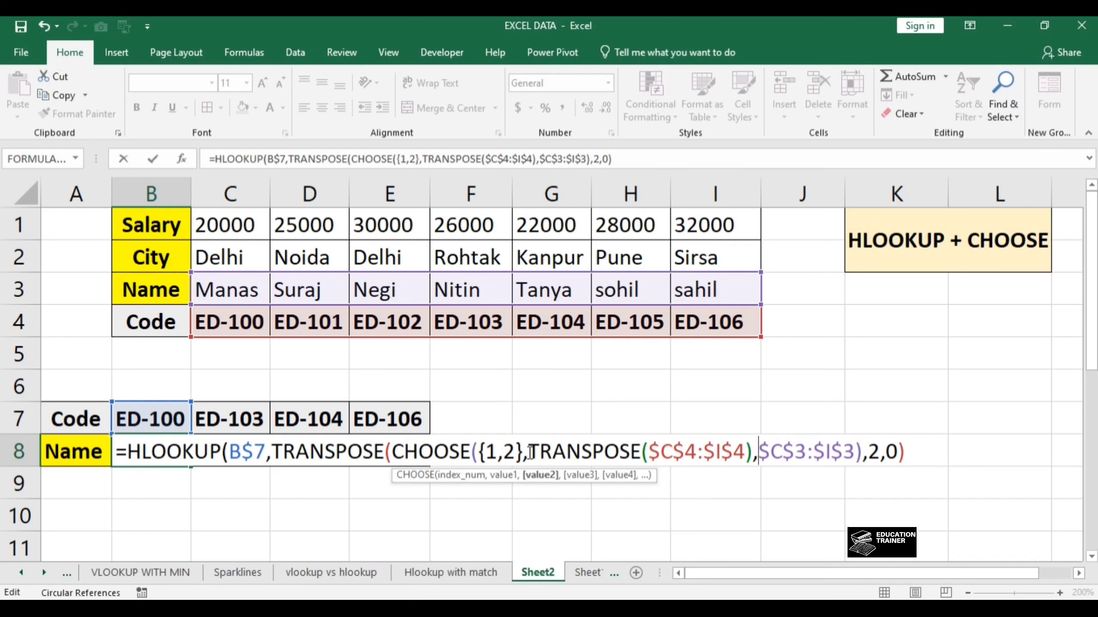
- Wrap CHOOSE's second value, the name range $C$3:$I$3, in its own TRANSPOSE function
type("TRANSPOSE(")
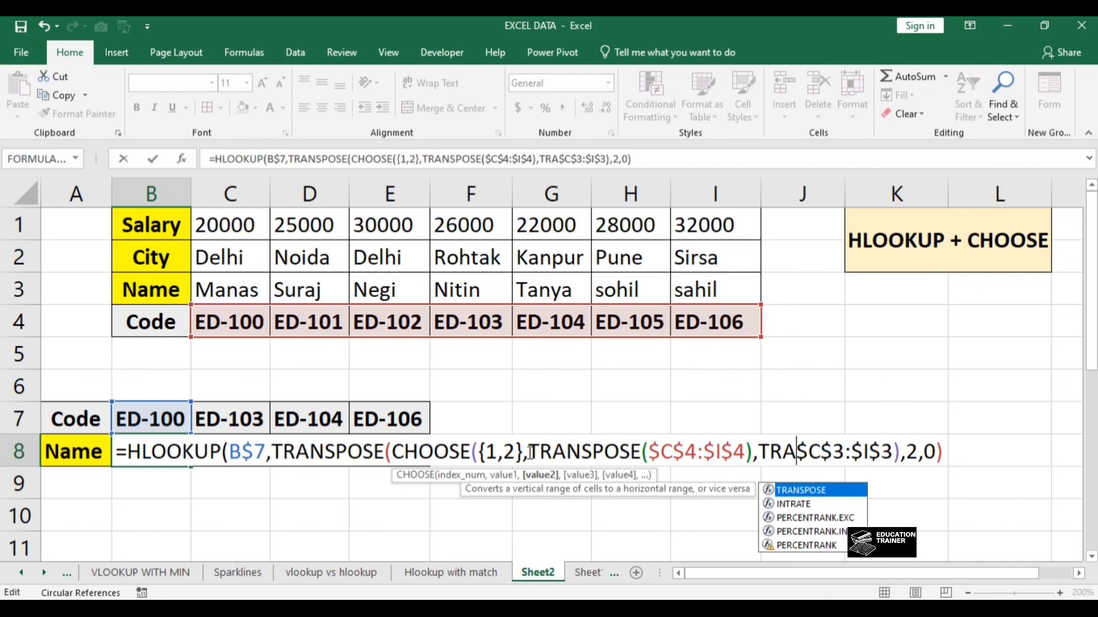
key("Right")
key("Right")
key("Right")
key("Right")
key("Right")
key("Right")
key("Right")
key("Right")
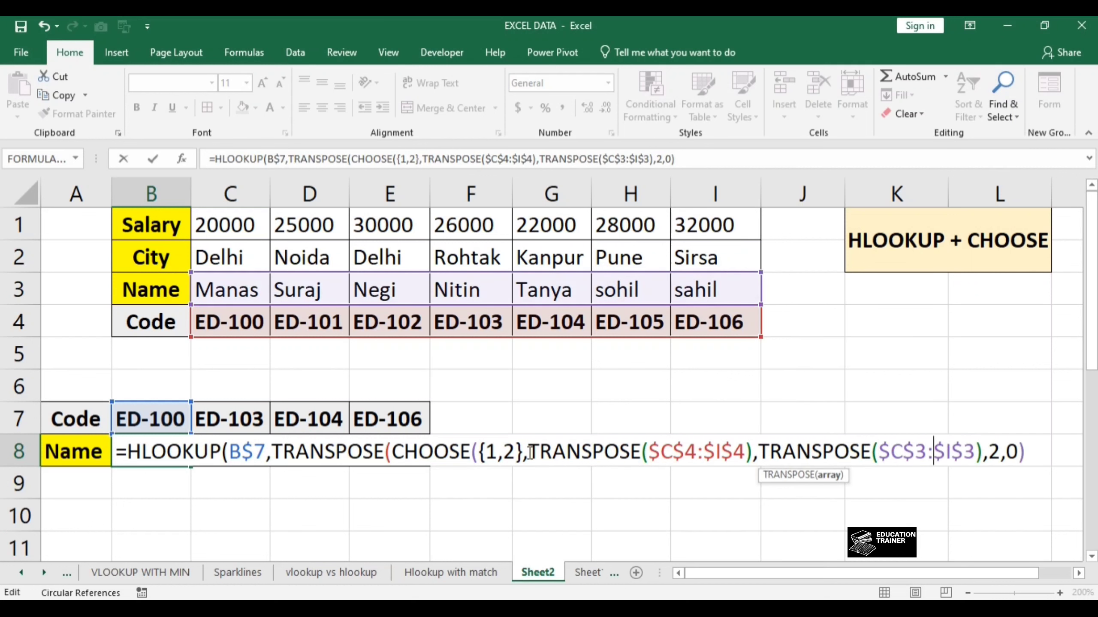
key("Right")
key("Right")
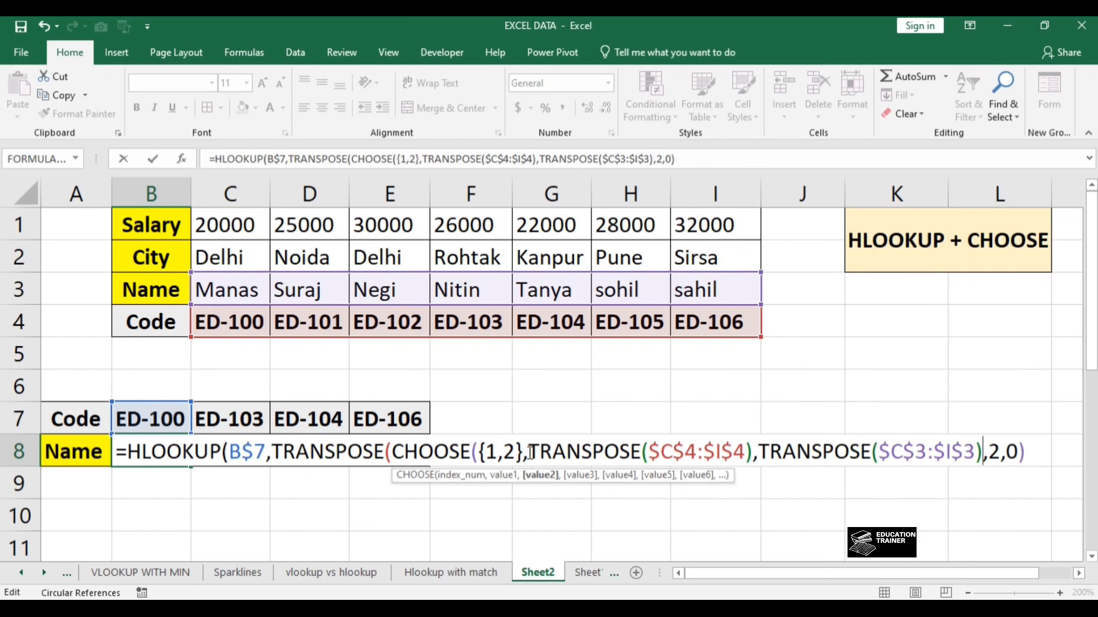
type(")")
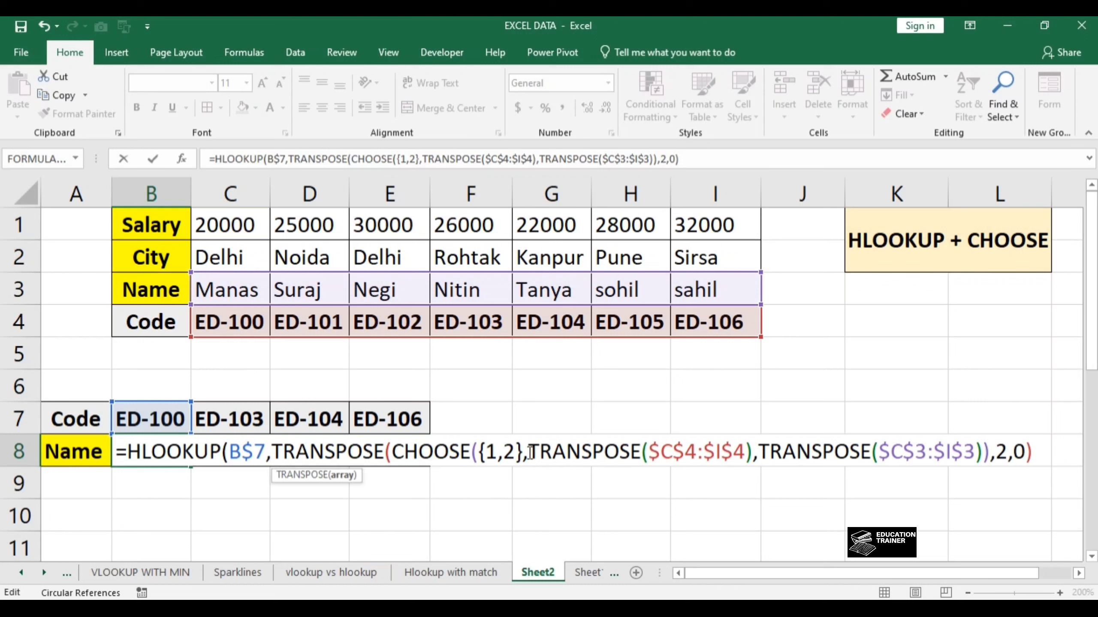
- Close the outer TRANSPOSE, enter B8 as an array formula, and fill it across to E8
type(")")
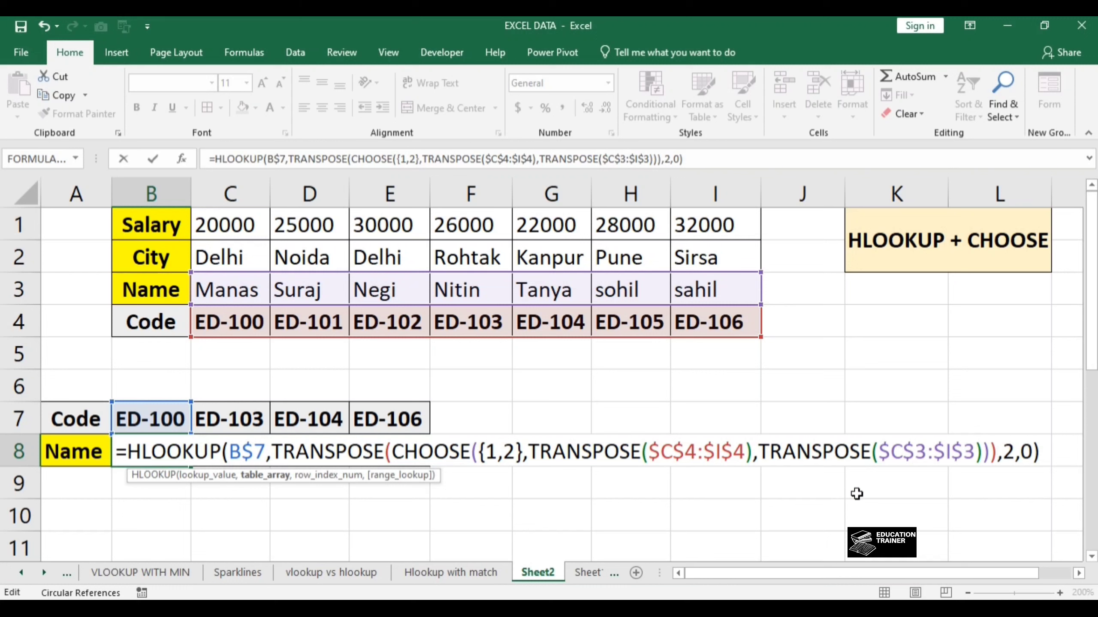
key("ctrl+shift+Return")
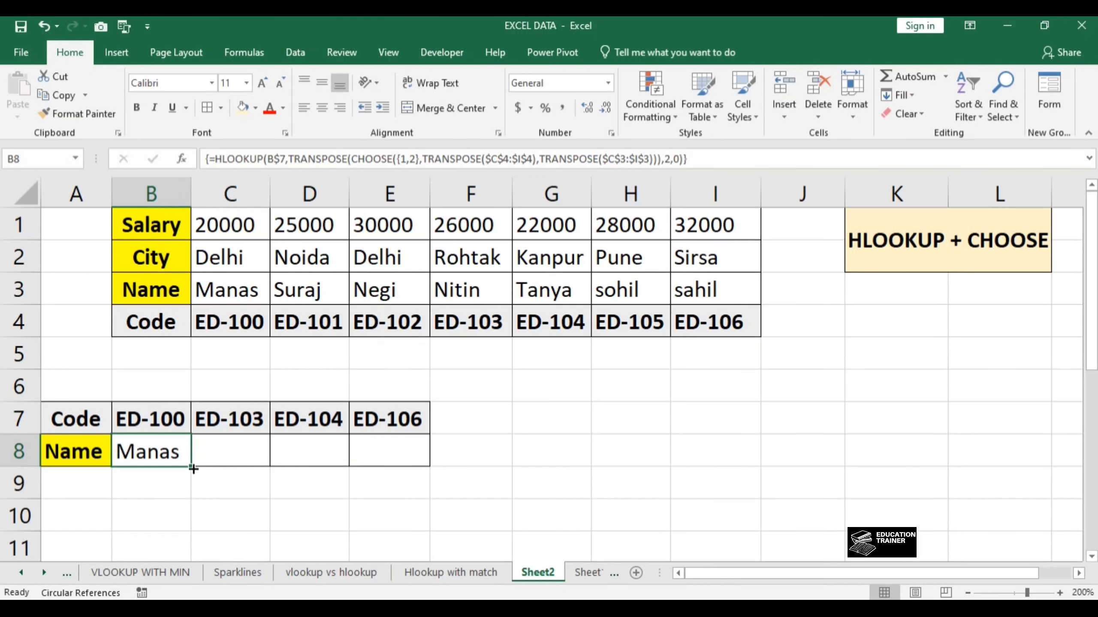
left_click_drag(191, 466, 399, 458)
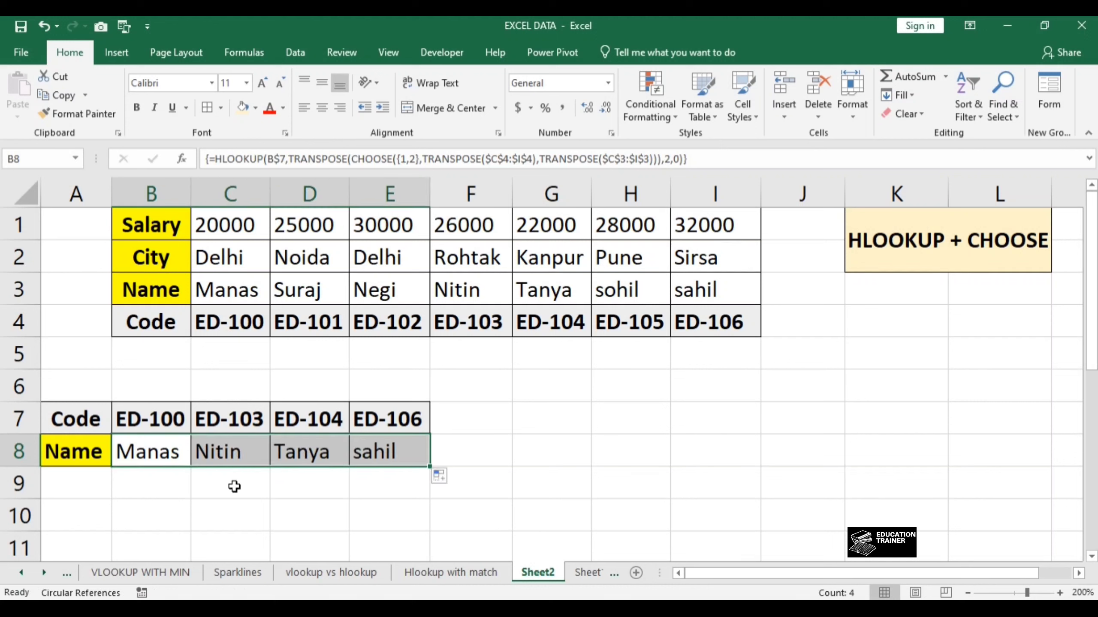
- Open the array formula in B8 to review its arguments and referenced ranges
left_click(155, 418)
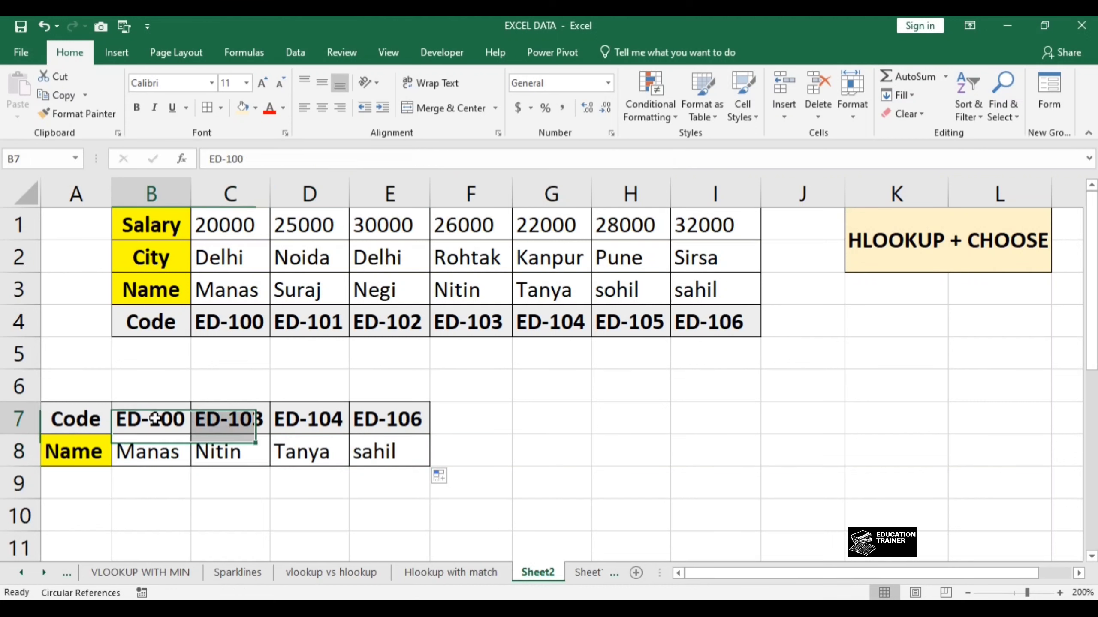
left_click(162, 462)
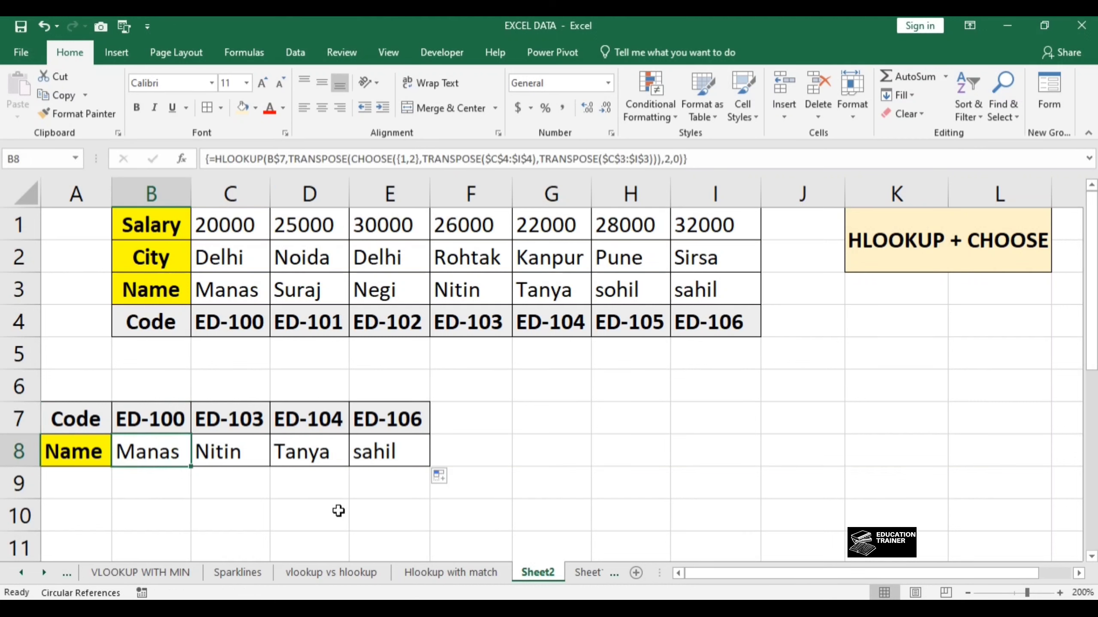
key("F2")
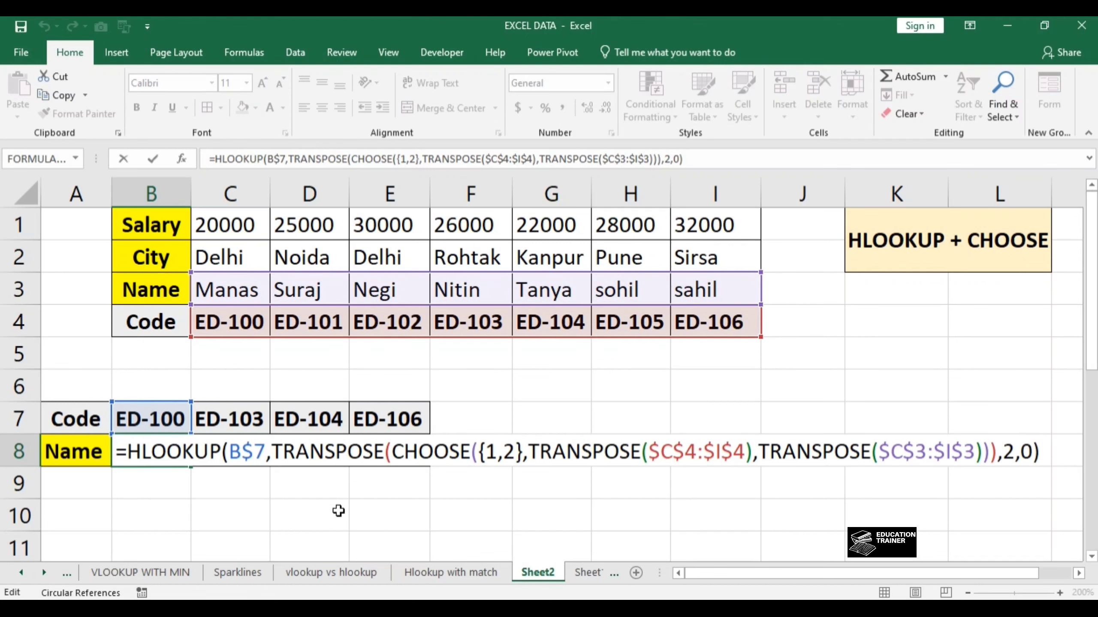